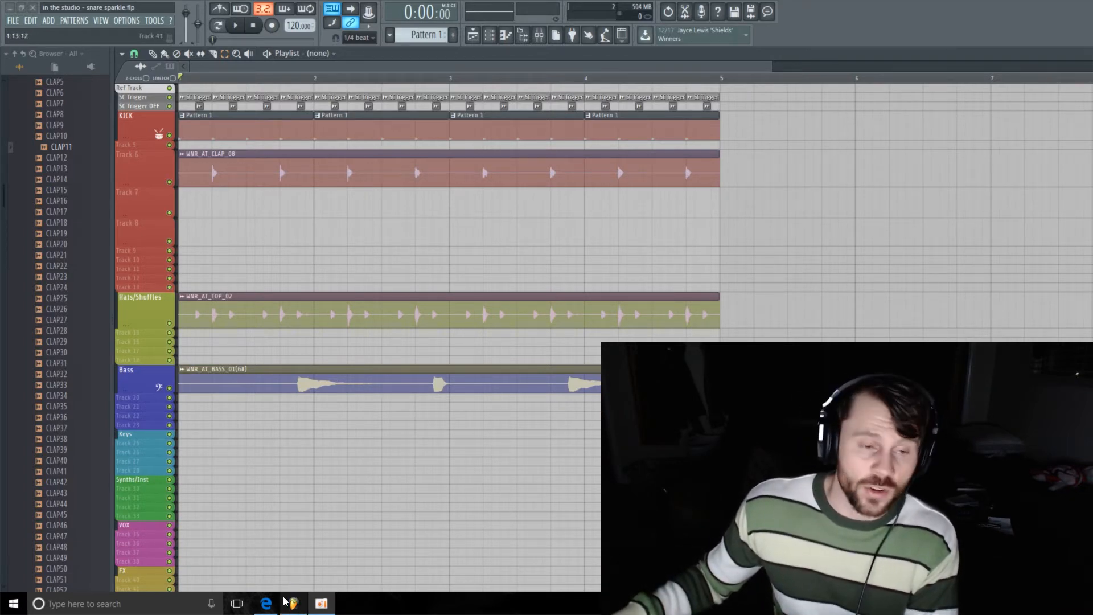
- Switch to the browser's delay time calculator, review the note lengths for 120 BPM in 4/4, and return to FL Studio
left_click(264, 605)
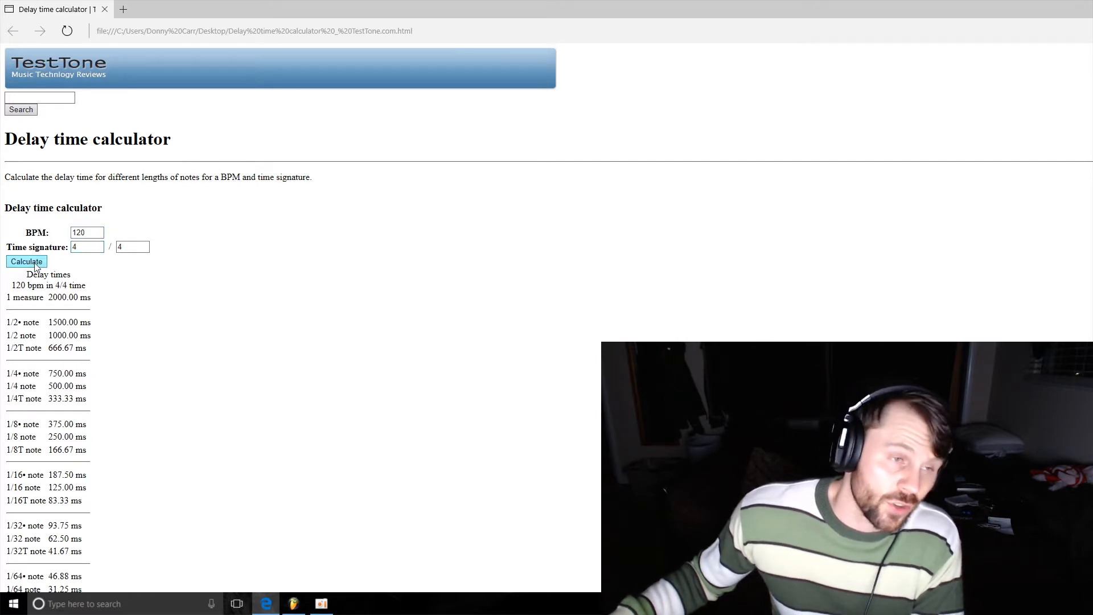
scroll(24, 268, "down", 3)
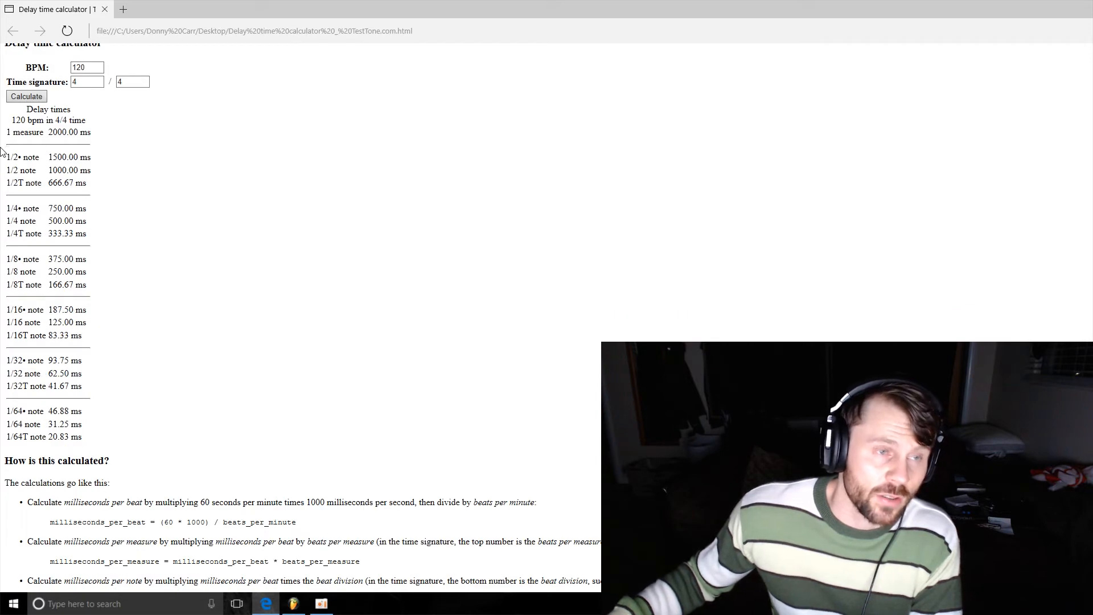
scroll(2, 151, "up", 2)
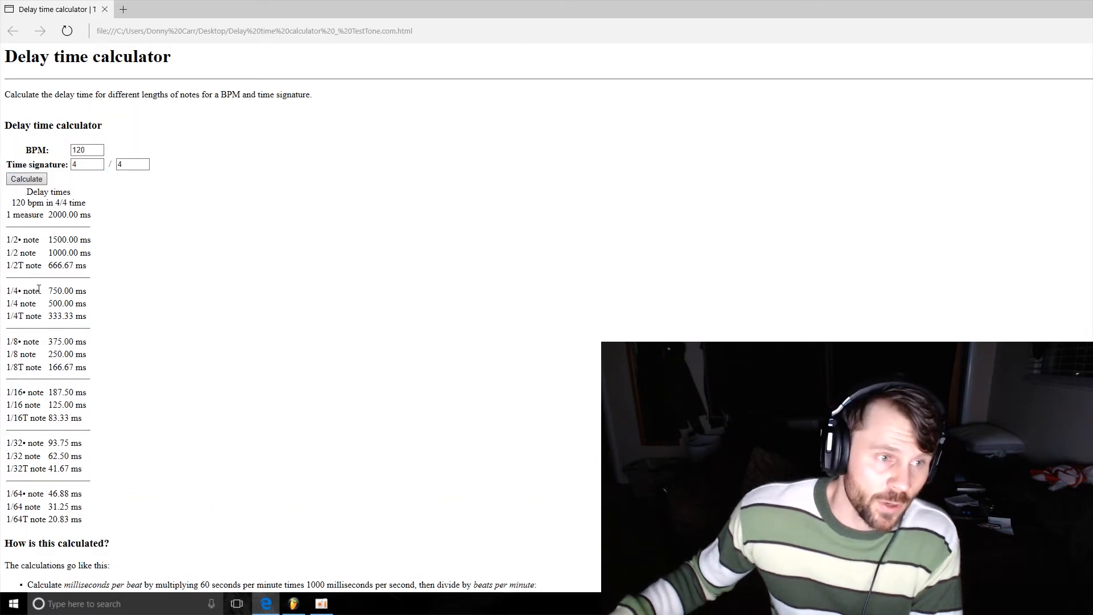
scroll(68, 398, "up", 2)
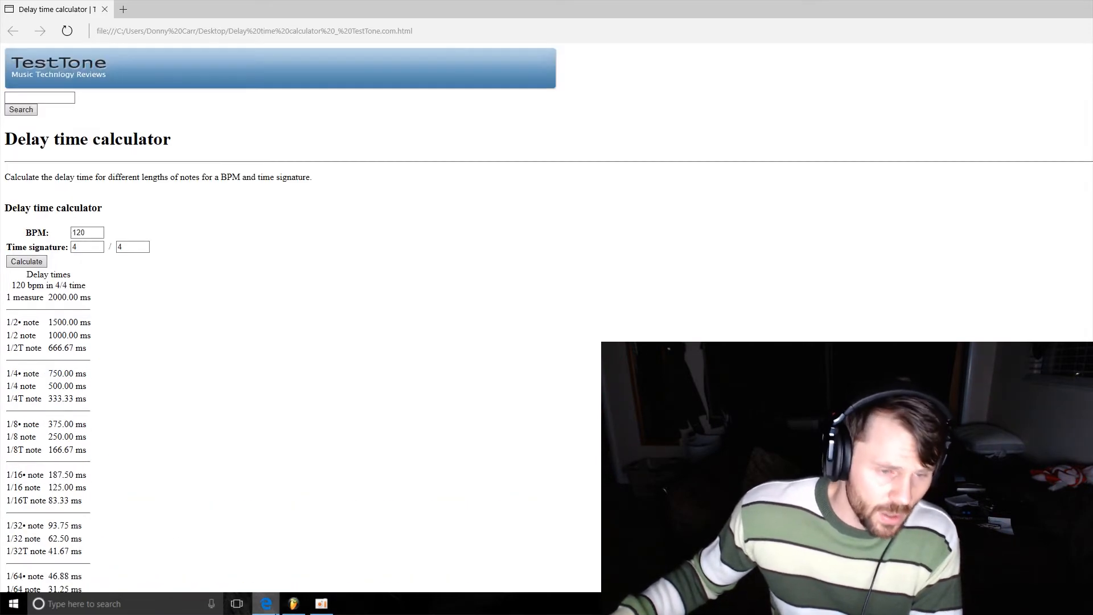
left_click(293, 603)
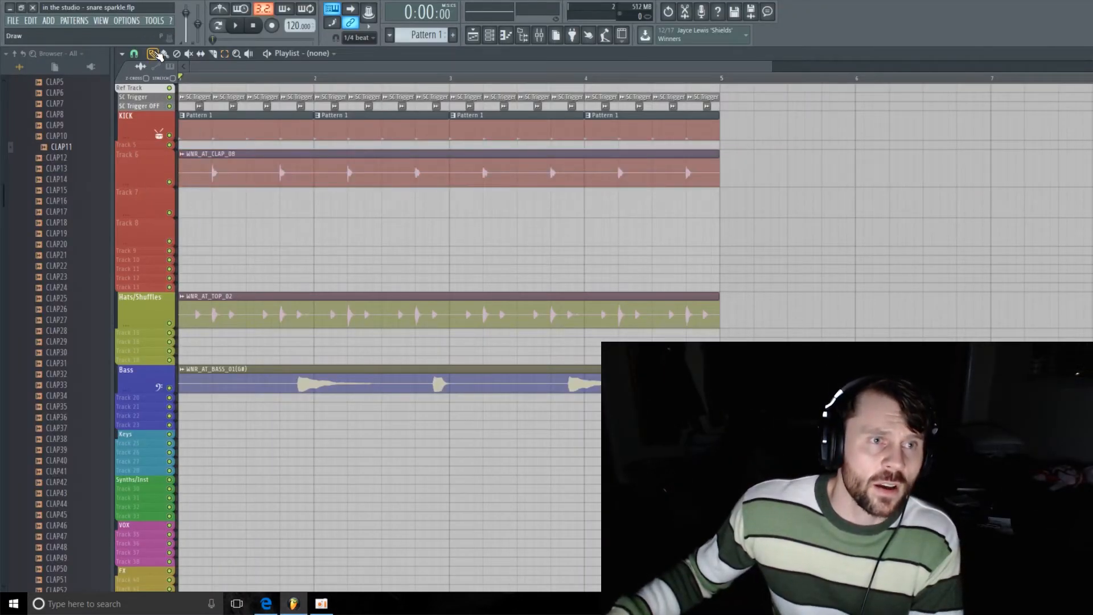
- Increase the height of the WNR_AT_CLAP_08 track in the playlist slightly
left_click_drag(133, 186, 133, 196)
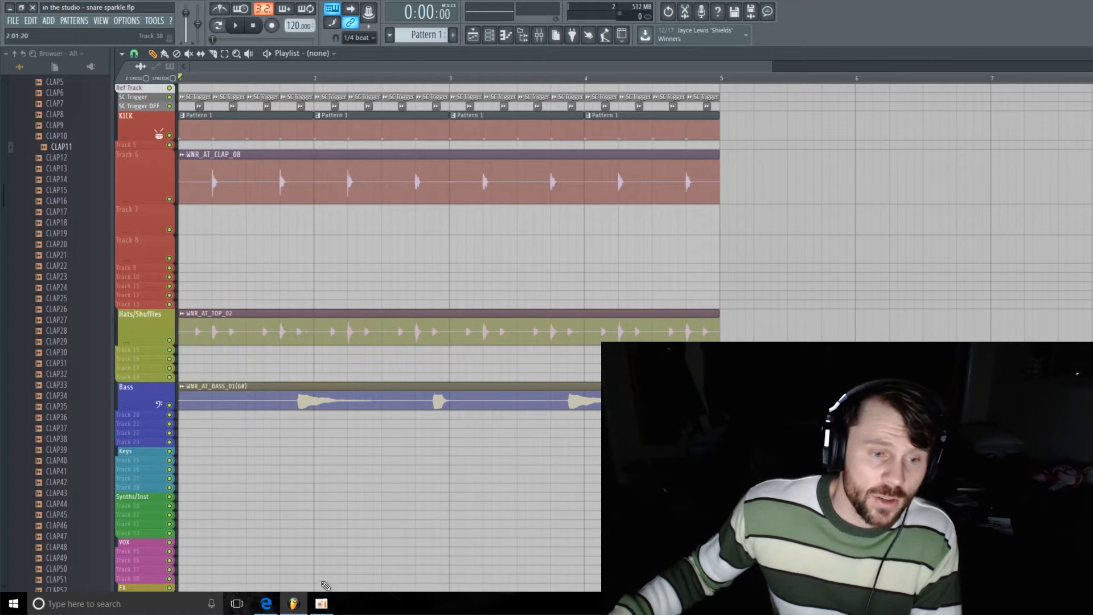
- Check the calculator's delay times in the browser again and switch back to FL Studio
mouse_move(322, 608)
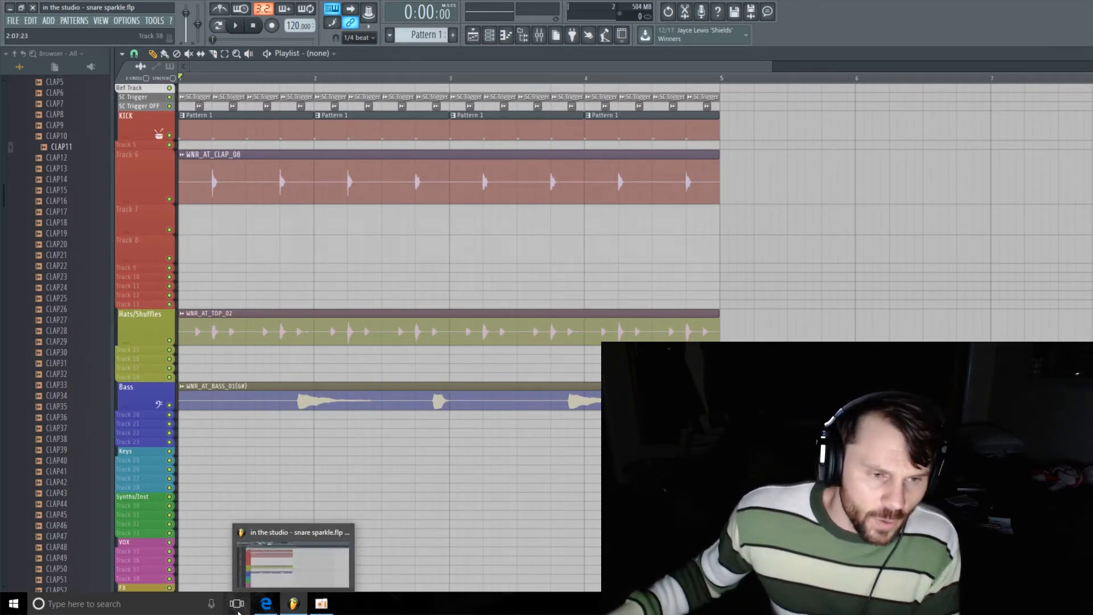
left_click(266, 603)
scroll(36, 313, "down", 2)
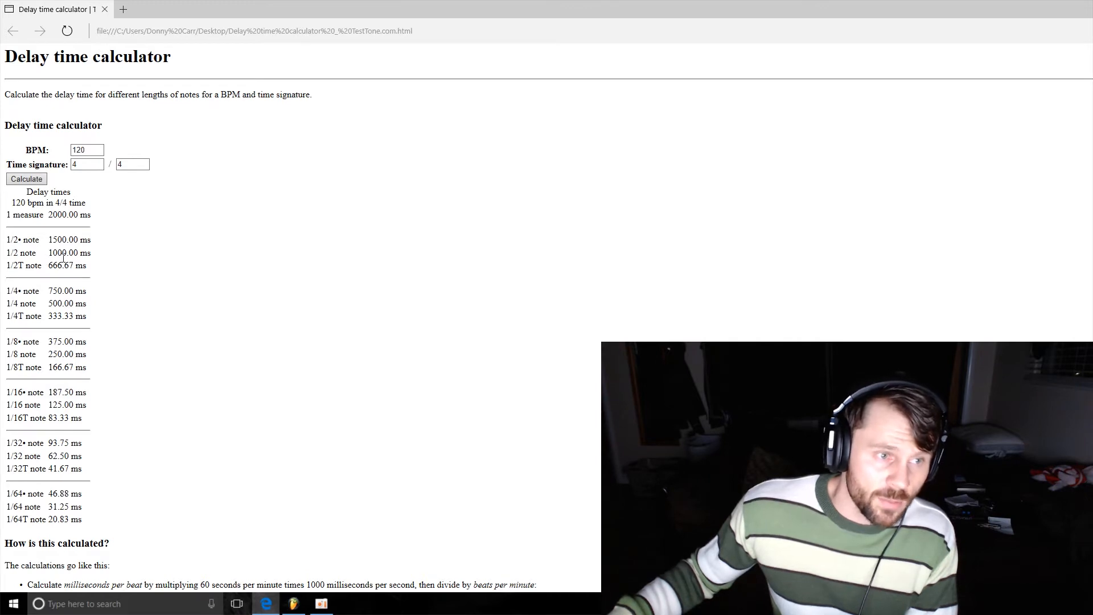
left_click(274, 604)
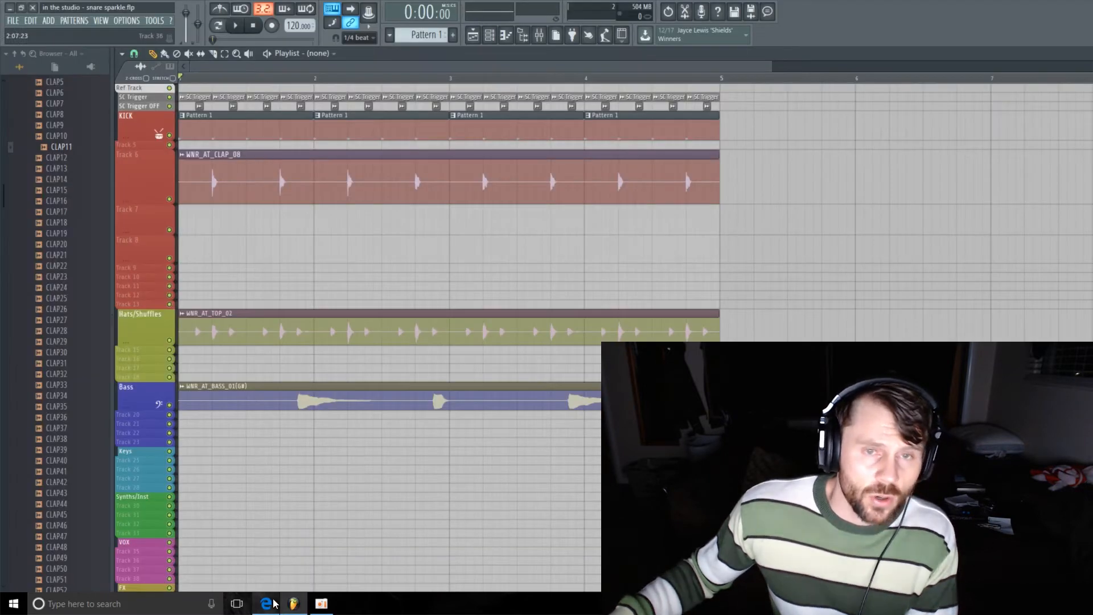
- Load ValhallaVintageVerb into the first effect slot of mixer track Insert 14 and reposition its window
left_click(539, 34)
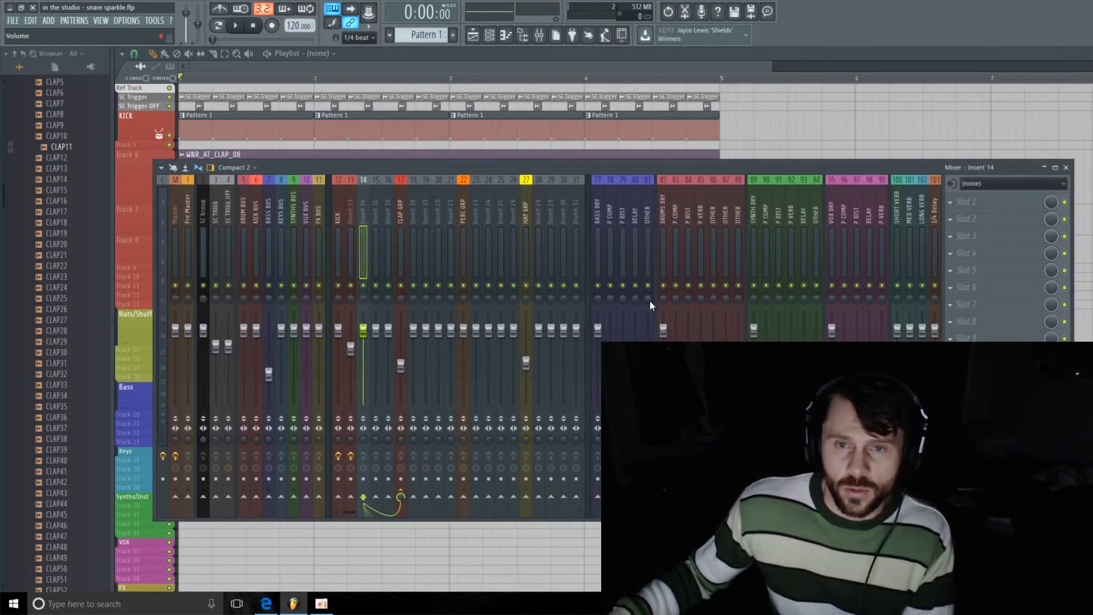
left_click(985, 205)
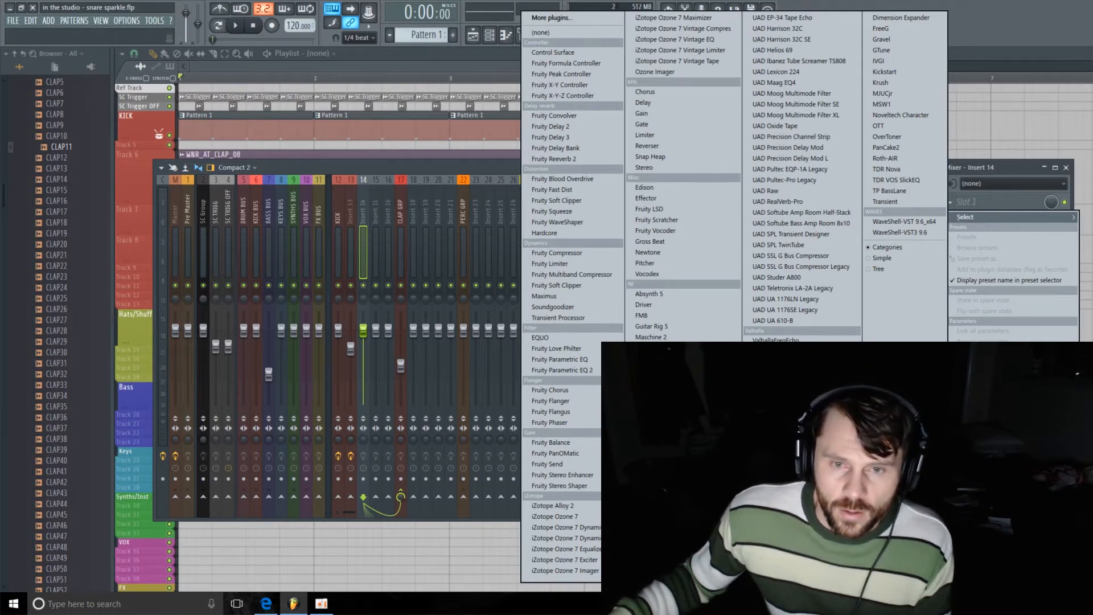
left_click(780, 384)
left_click_drag(605, 87, 565, 93)
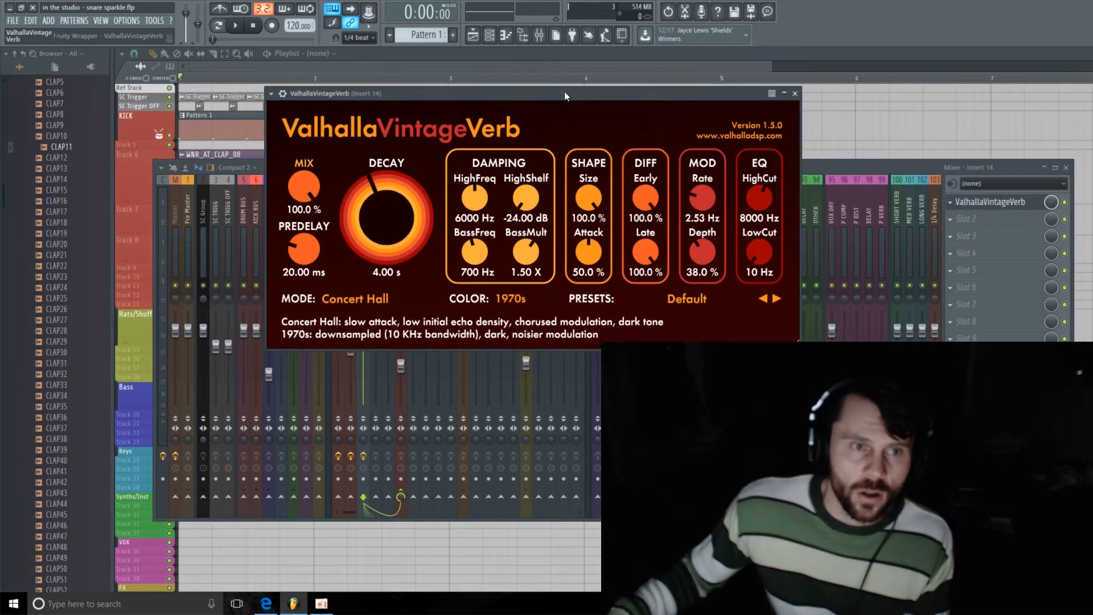
- Set ValhallaVintageVerb's mix to about 30.4 %, decay to 1.00 s and predelay to about 6.69 ms
left_click_drag(312, 190, 320, 290)
left_click_drag(306, 250, 336, 321)
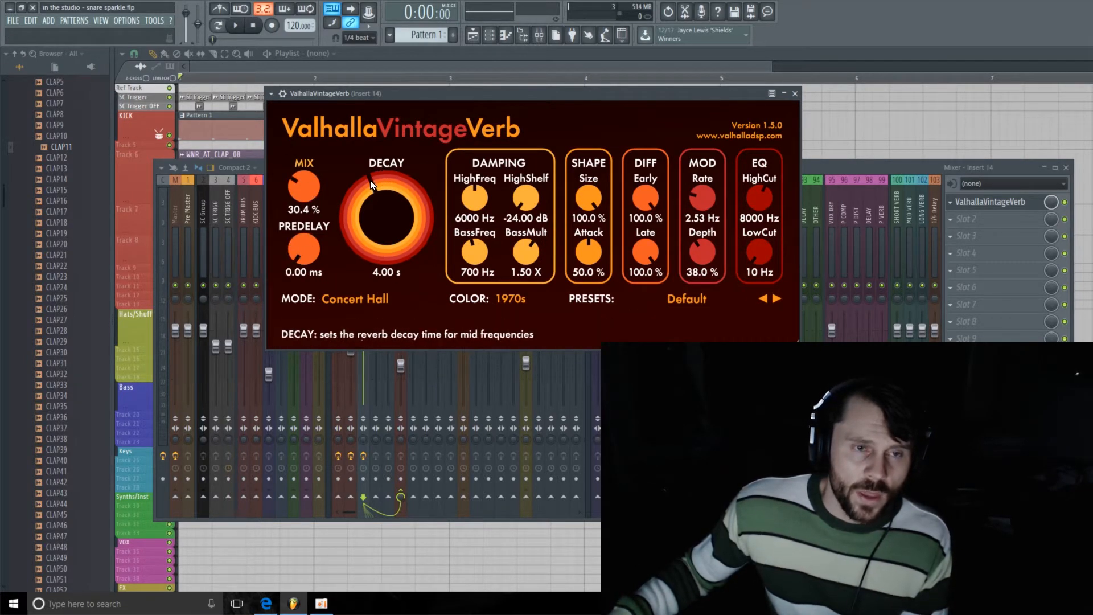
left_click_drag(370, 180, 369, 202)
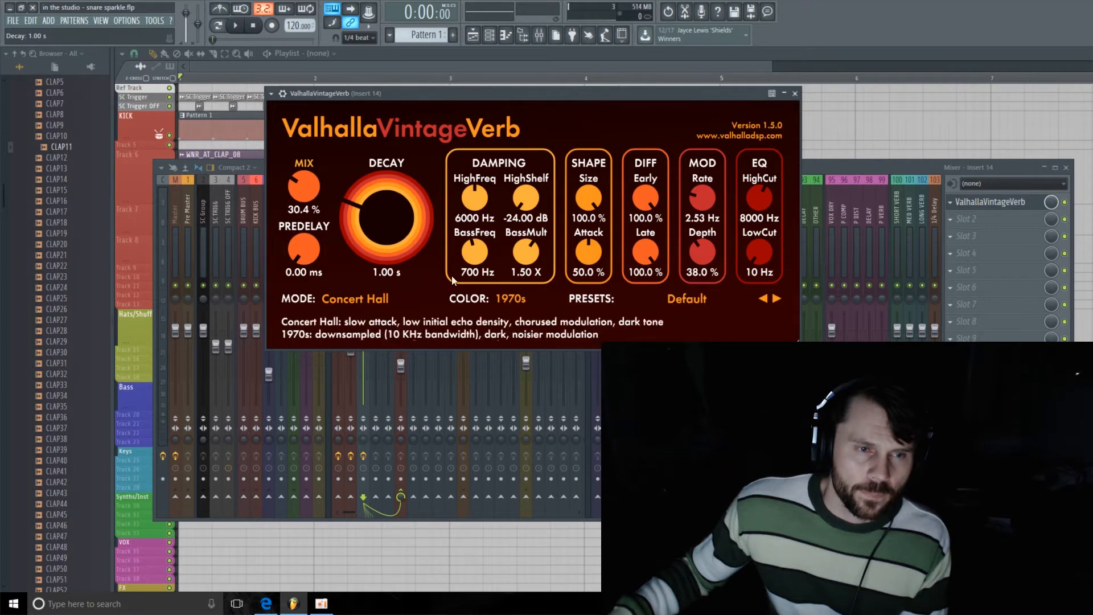
mouse_move(308, 259)
left_mouse_down()
mouse_move(317, 235)
mouse_move(302, 245)
left_mouse_up()
- Return to the playlist and play the loop to audition the clap with the 1.00 s reverb decay
left_click(383, 67)
key("space")
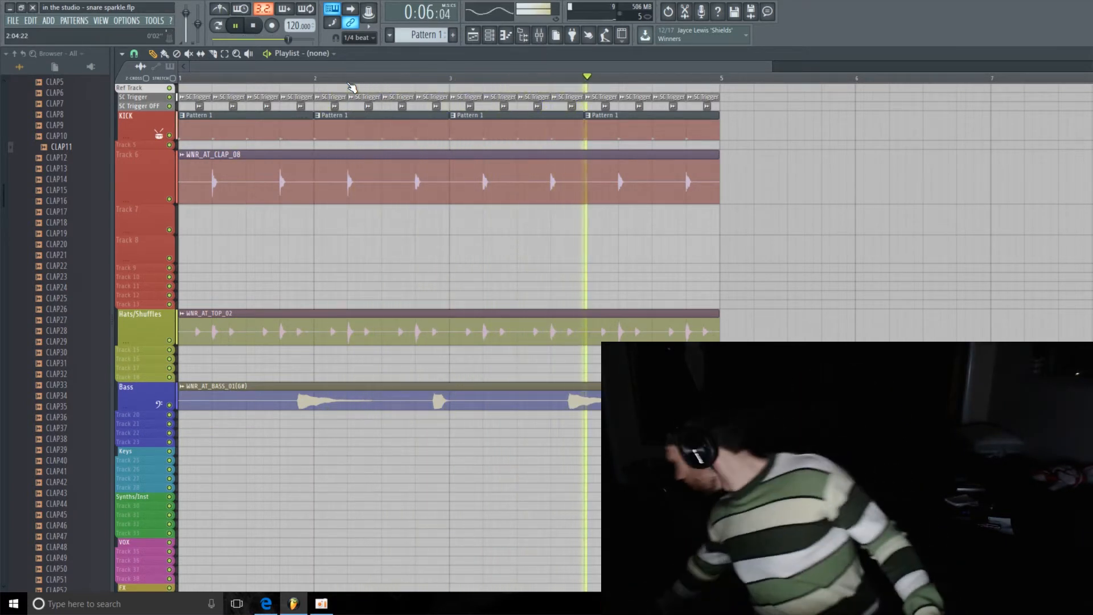
key("space")
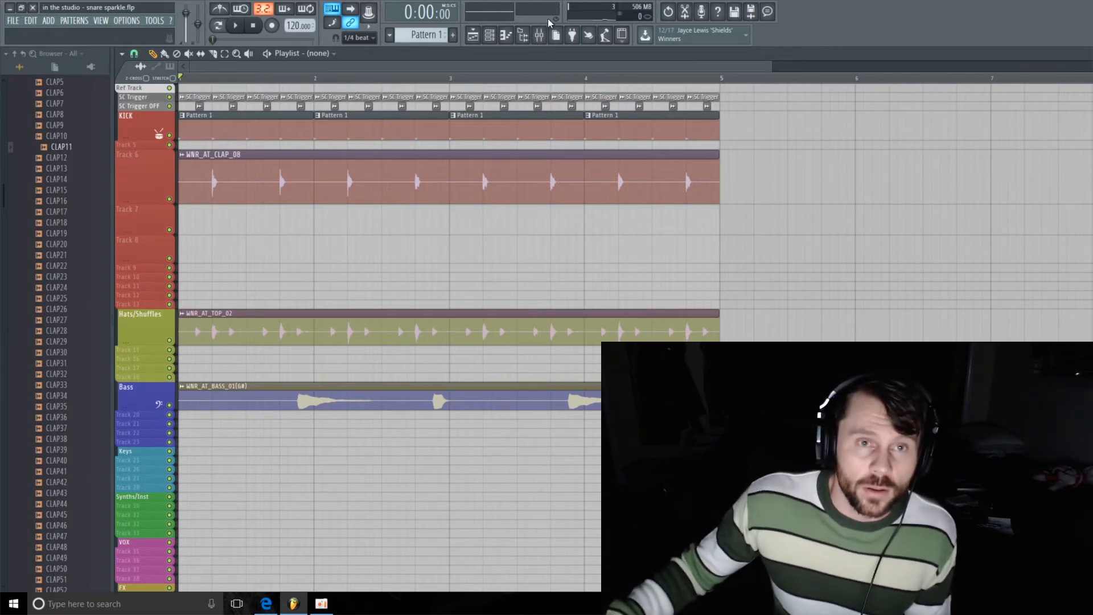
- Reopen ValhallaVintageVerb on Insert 14 and shorten its decay to 0.25 s
left_click(540, 35)
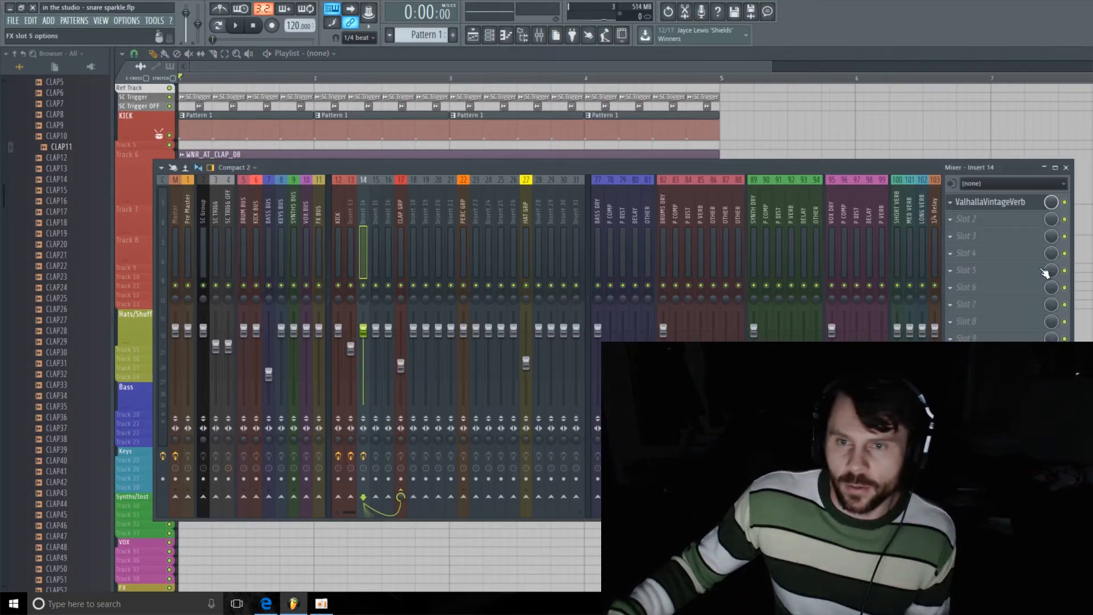
left_click(991, 201)
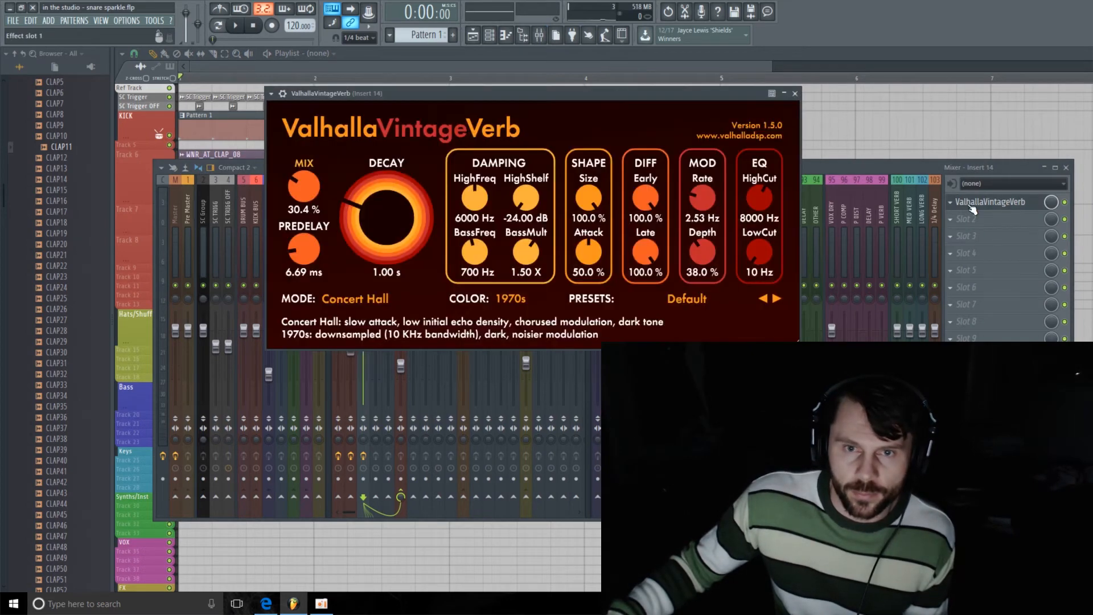
left_click_drag(358, 208, 354, 226)
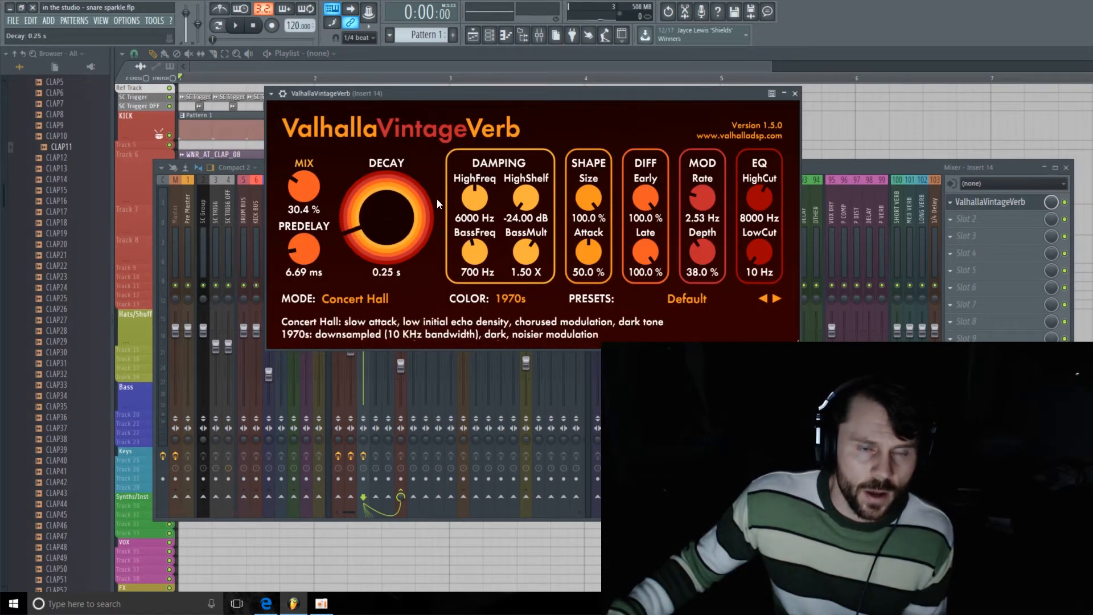
- Return to the playlist and play the loop to audition the 0.25 s reverb decay
left_click(374, 70)
key("space")
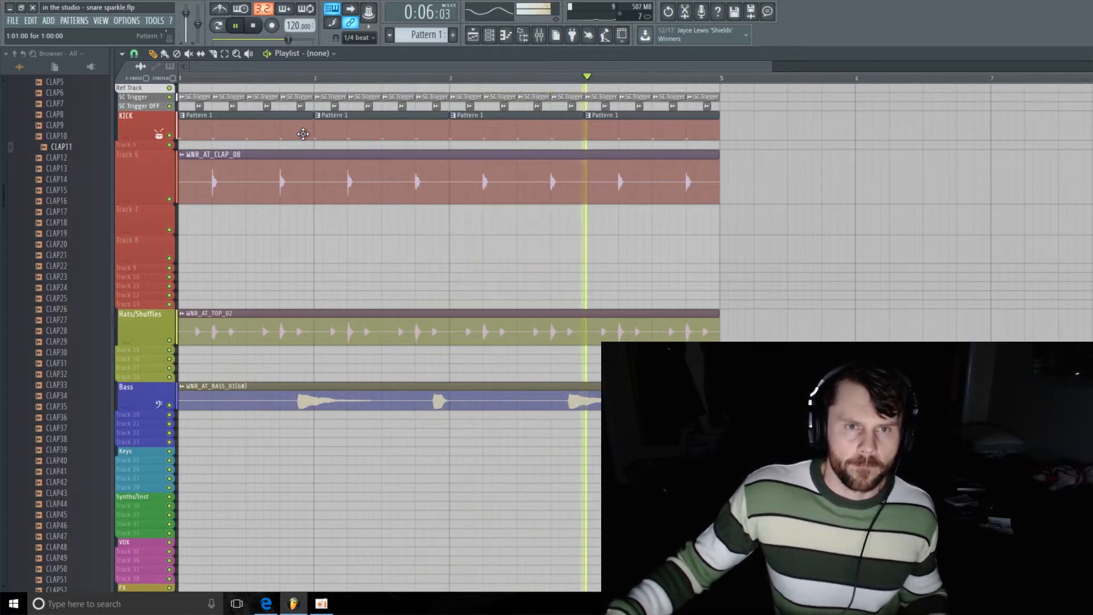
key("space")
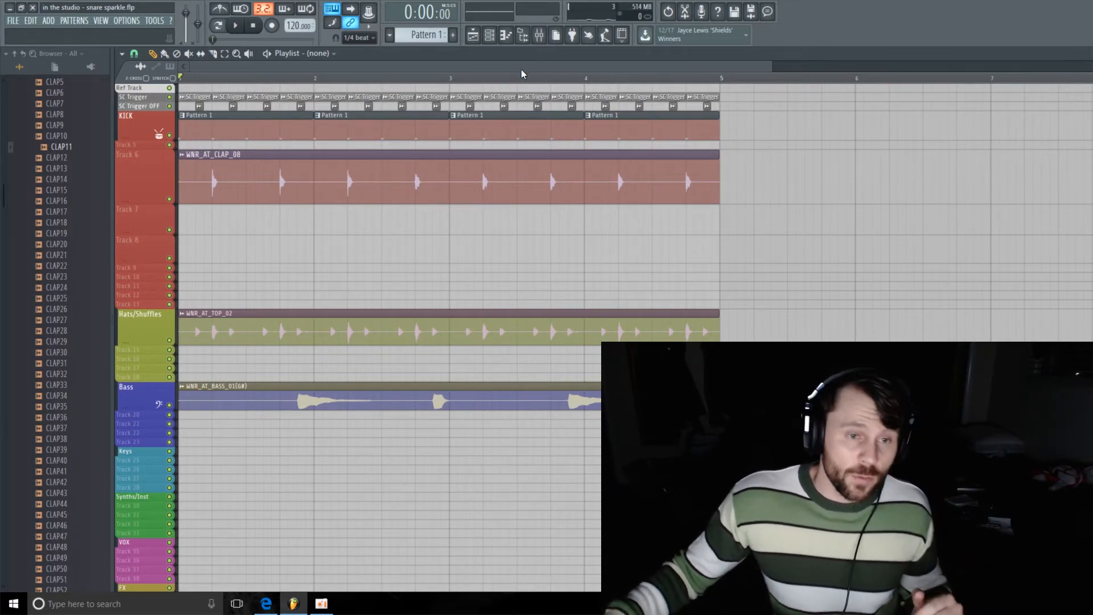
- Load Fruity Reeverb 2 into the second effect slot of mixer track Insert 14
left_click(540, 37)
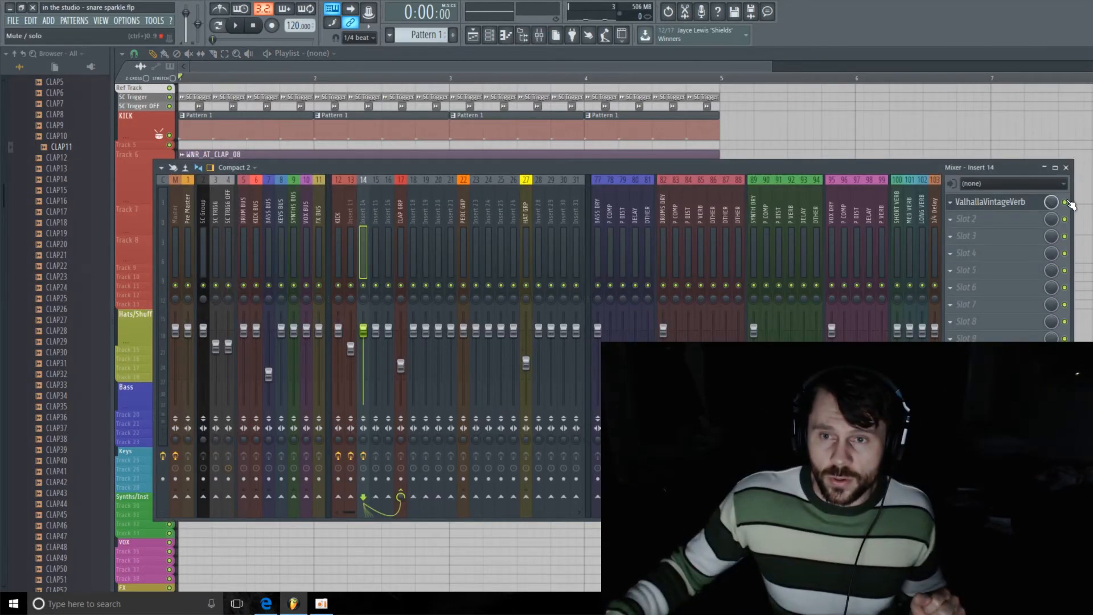
left_click(968, 219)
mouse_move(979, 234)
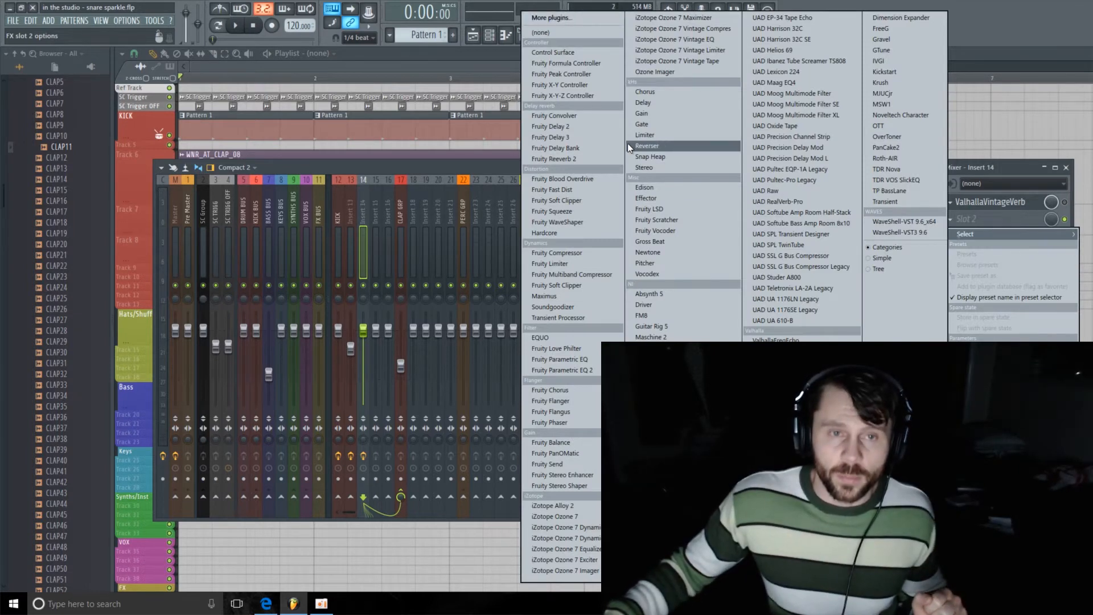
left_click(588, 159)
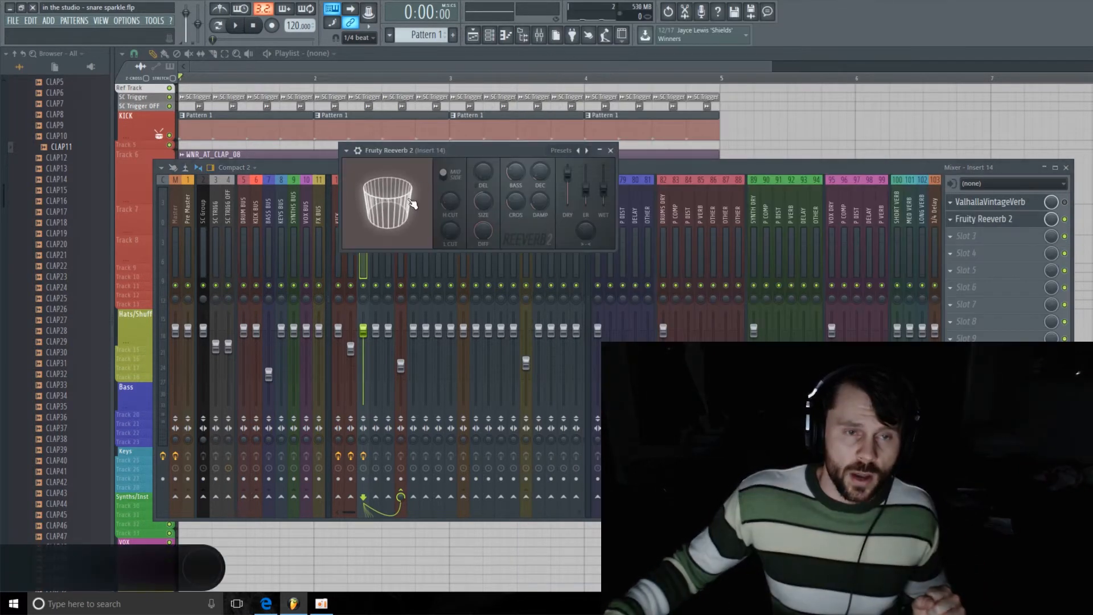
- Try the predelay control of Fruity Reeverb 2 and play the loop to hear the reverb
left_click(484, 176)
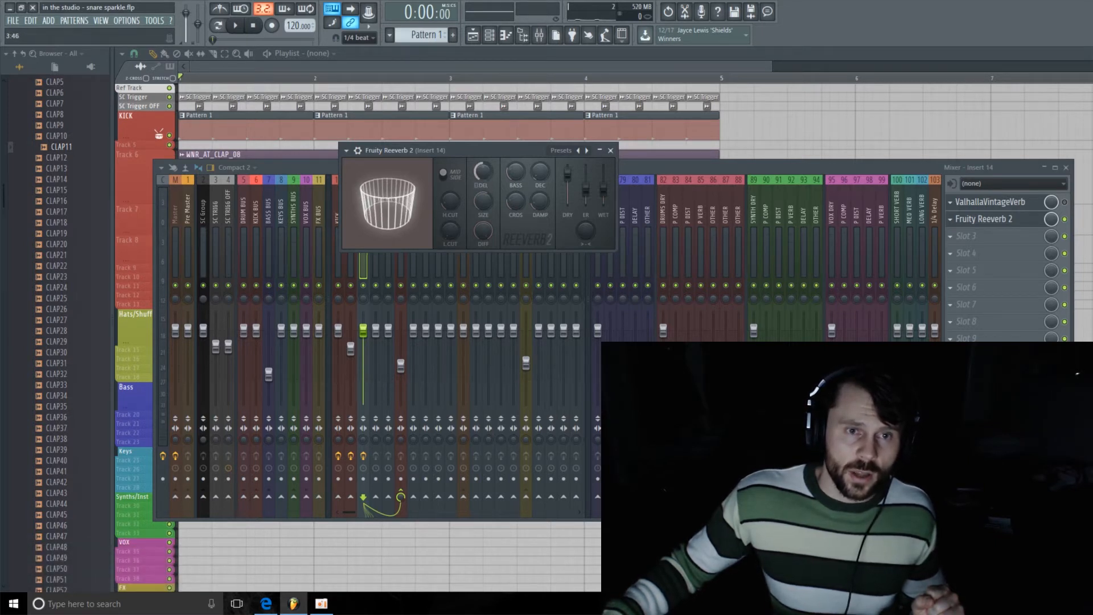
left_click(489, 172)
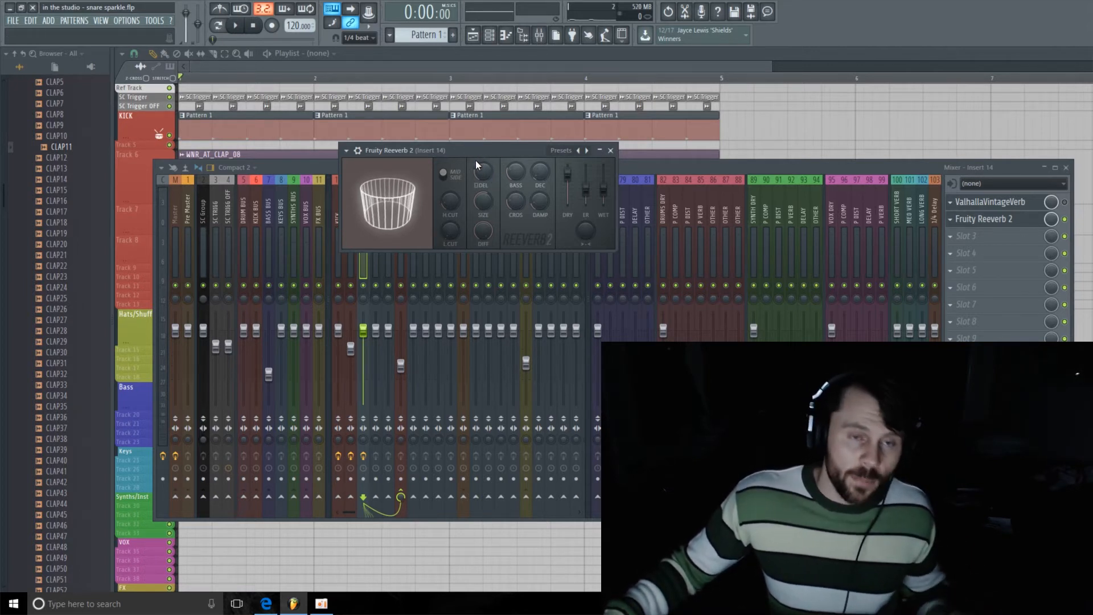
key("space")
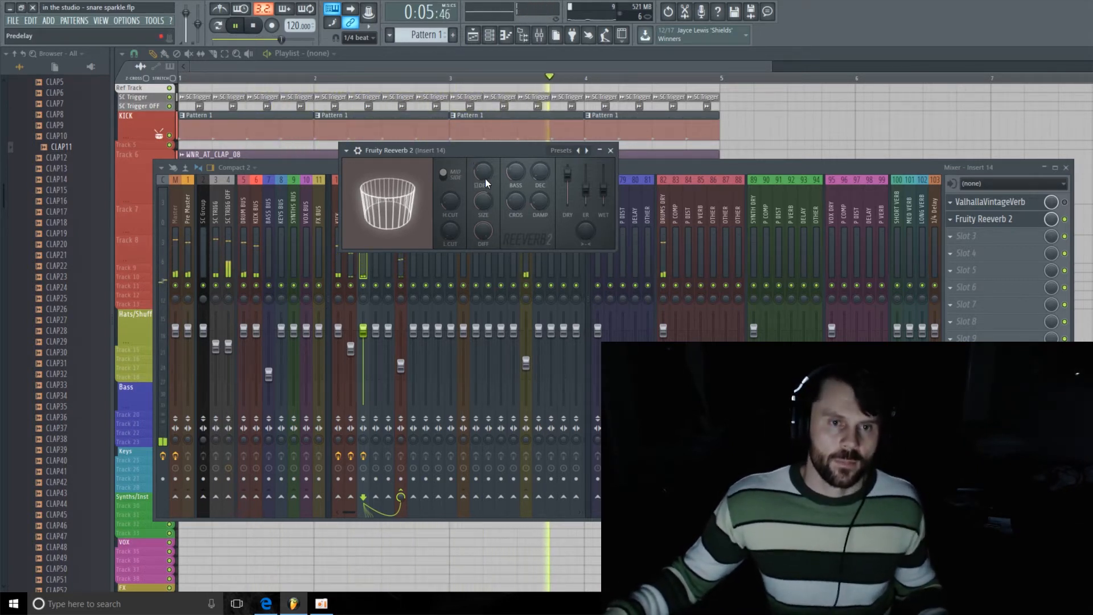
key("space")
key("space")
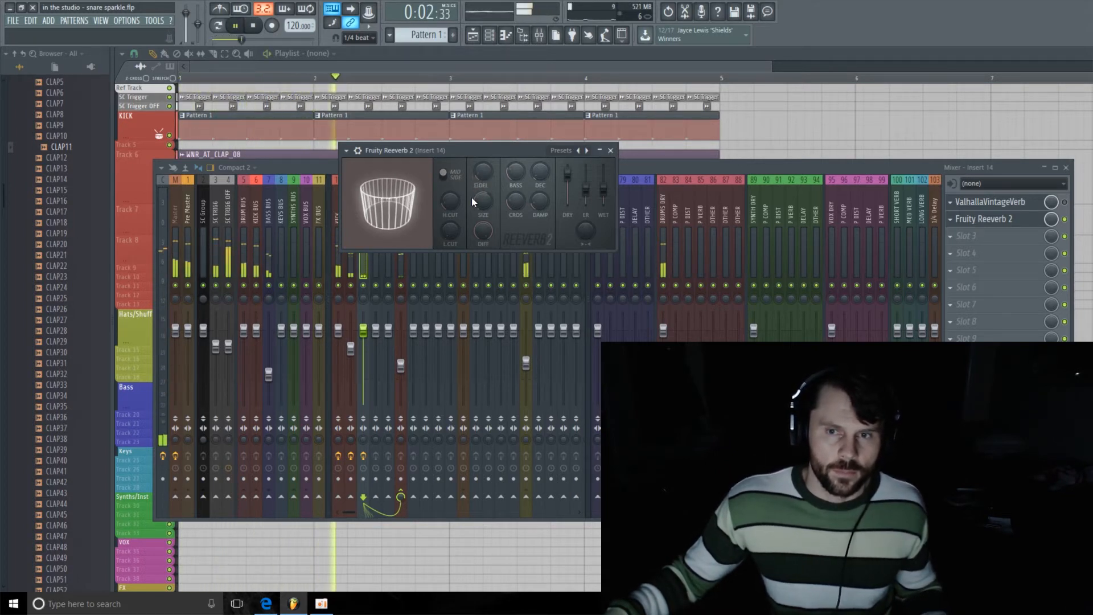
key("space")
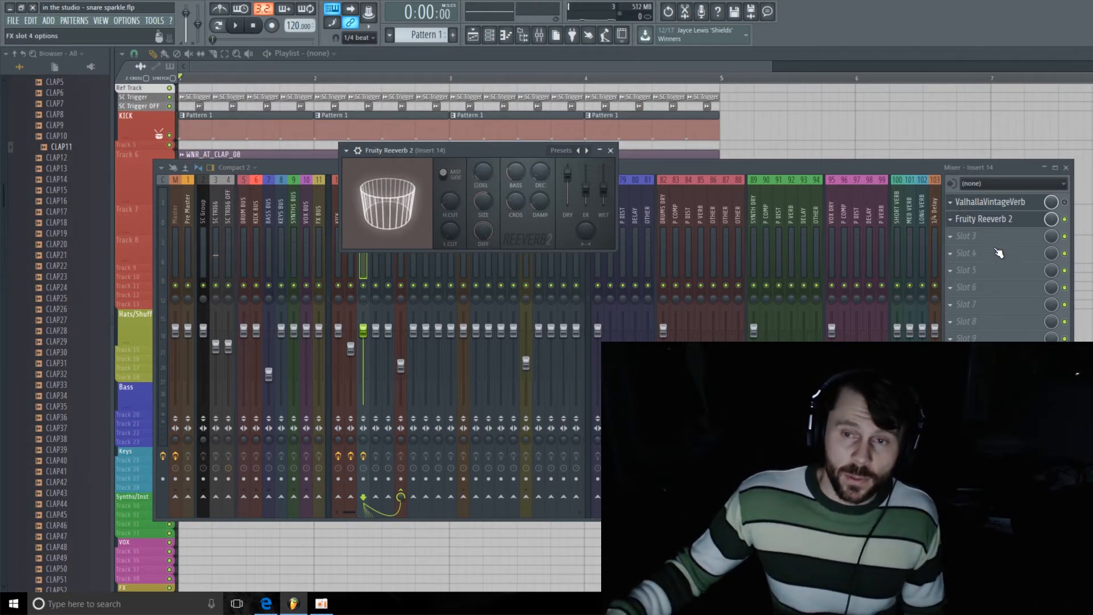
- Remove Fruity Reeverb 2 from the second effect slot of Insert 14
left_click(951, 219)
mouse_move(968, 234)
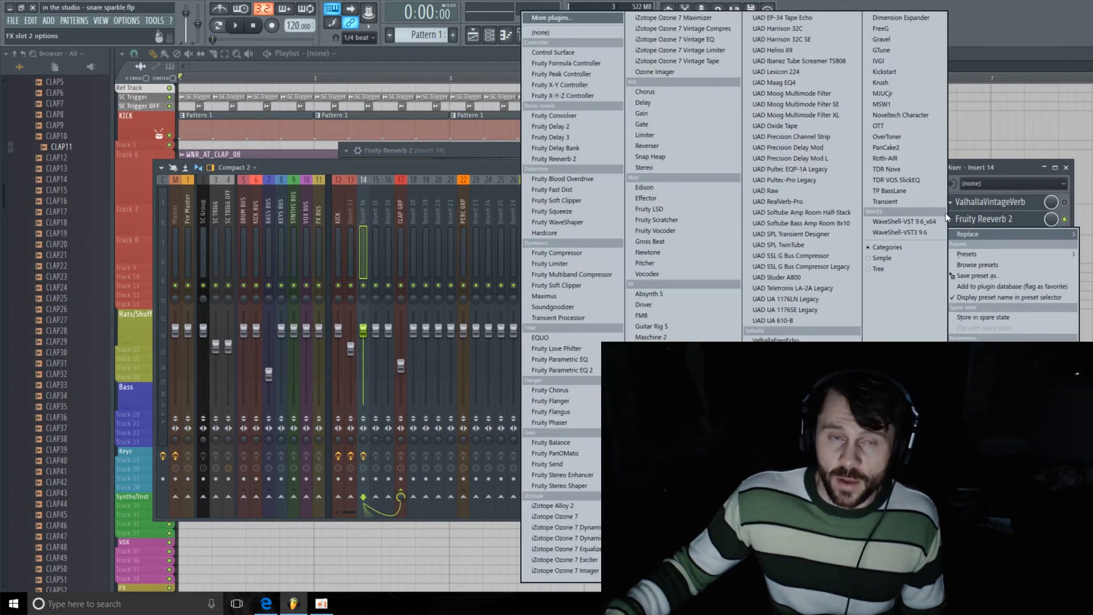
left_click(562, 32)
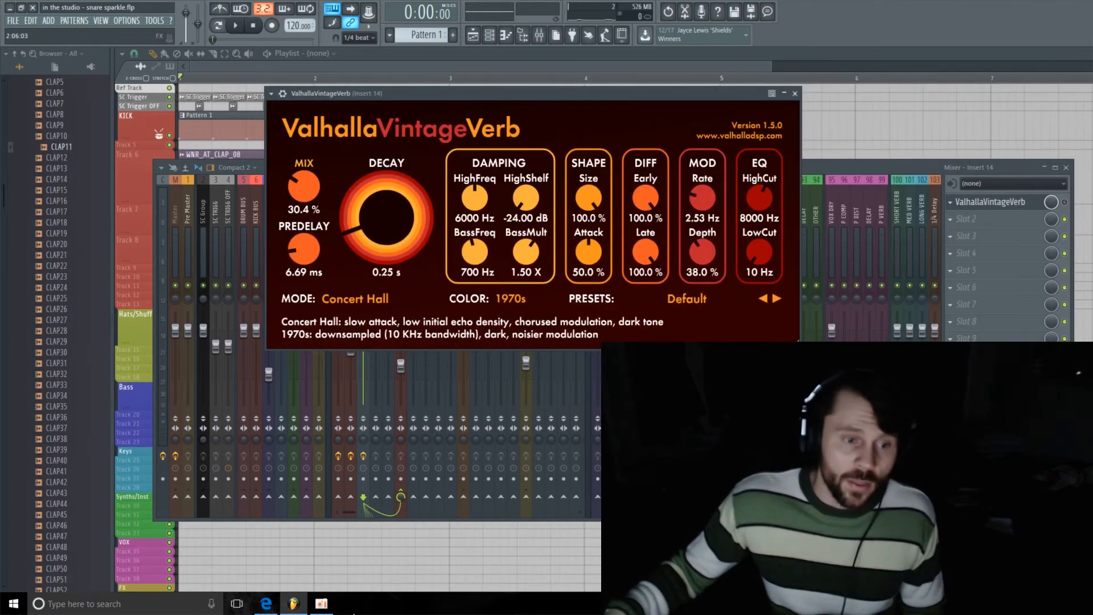
- Look up the short note delay times in the browser's calculator and return to FL Studio
left_click(266, 604)
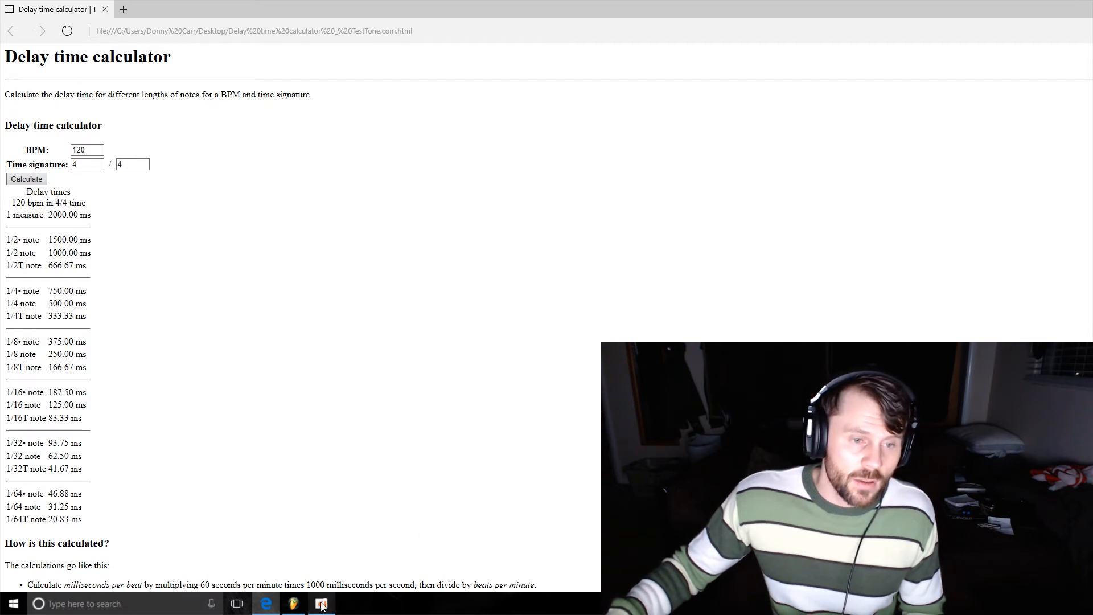
left_click(294, 604)
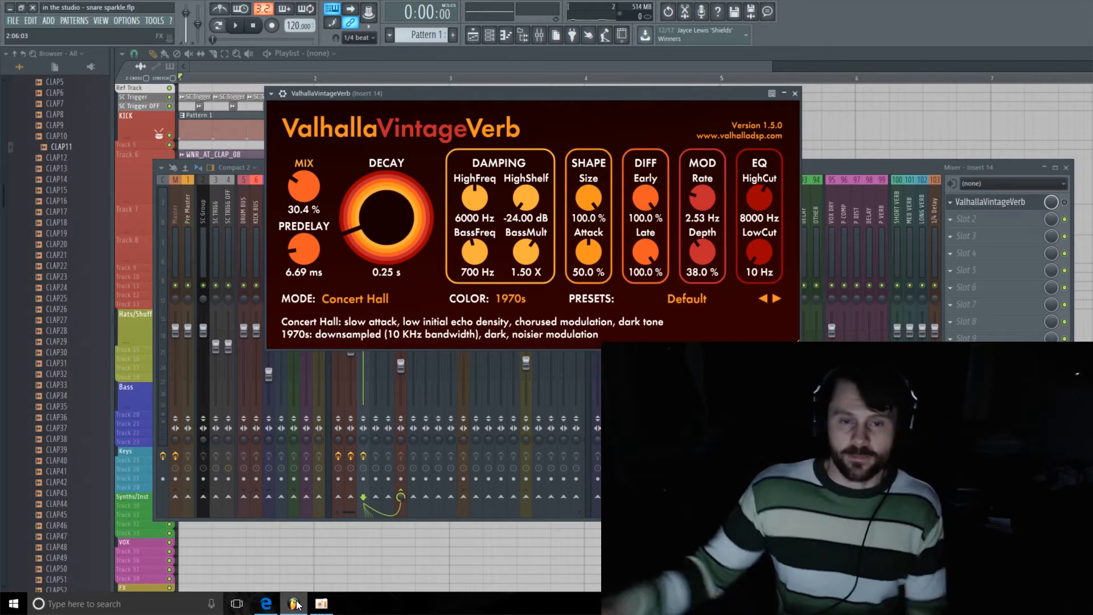
- Close the ValhallaVintageVerb window and move the mixer window slightly up over the playlist
left_click(795, 94)
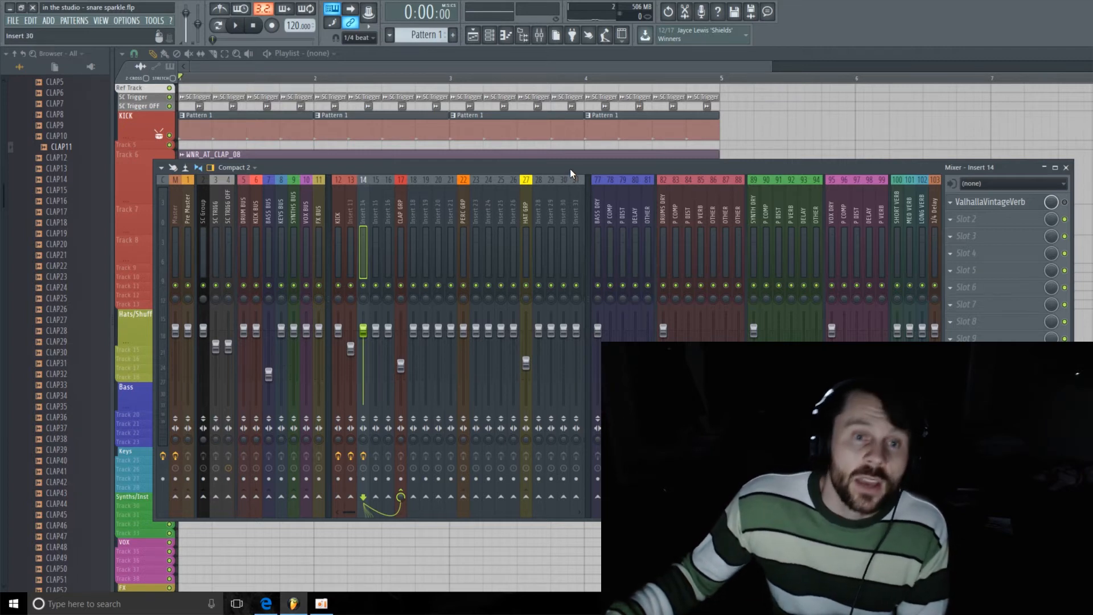
left_click_drag(569, 169, 543, 156)
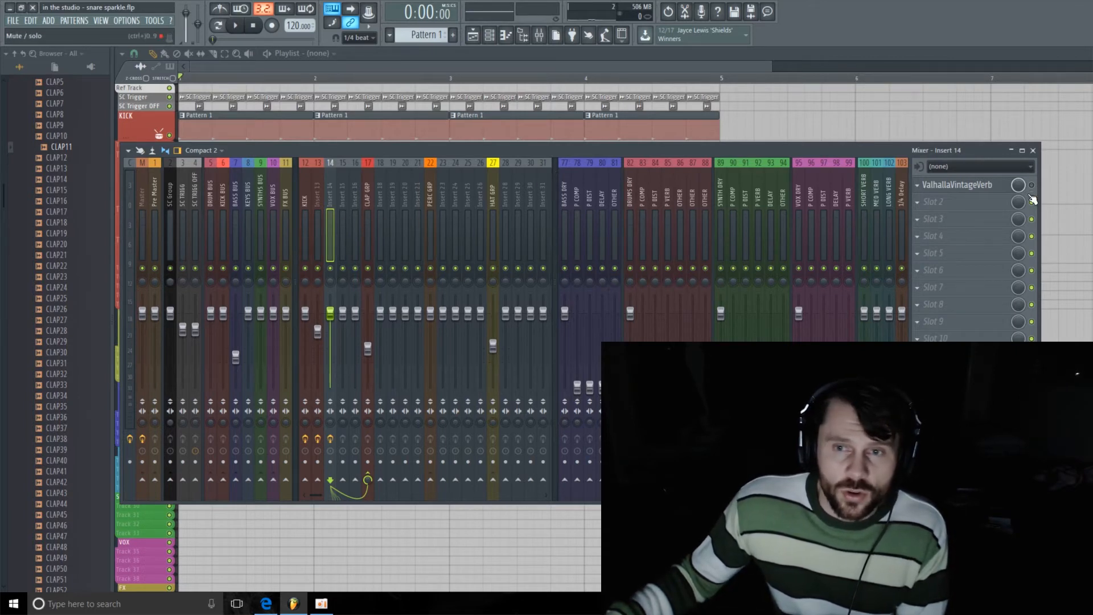
- Set ValhallaVintageVerb's decay to 4.36 s and its mix to 38.0 % on Insert 14
left_click(963, 184)
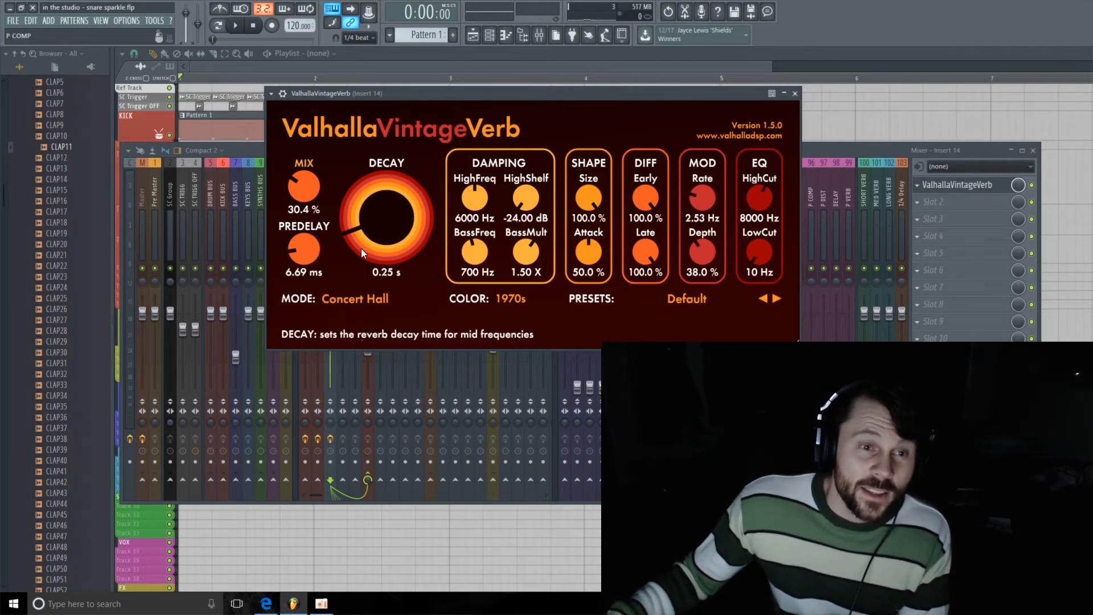
left_click_drag(361, 249, 348, 218)
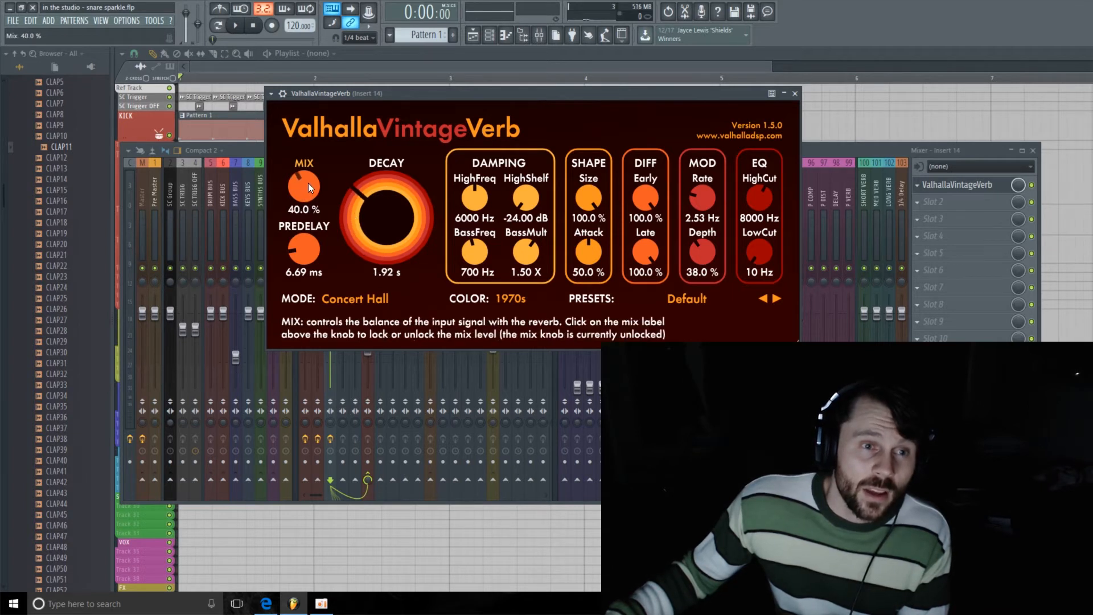
left_click_drag(308, 184, 304, 182)
left_click_drag(362, 228, 307, 195)
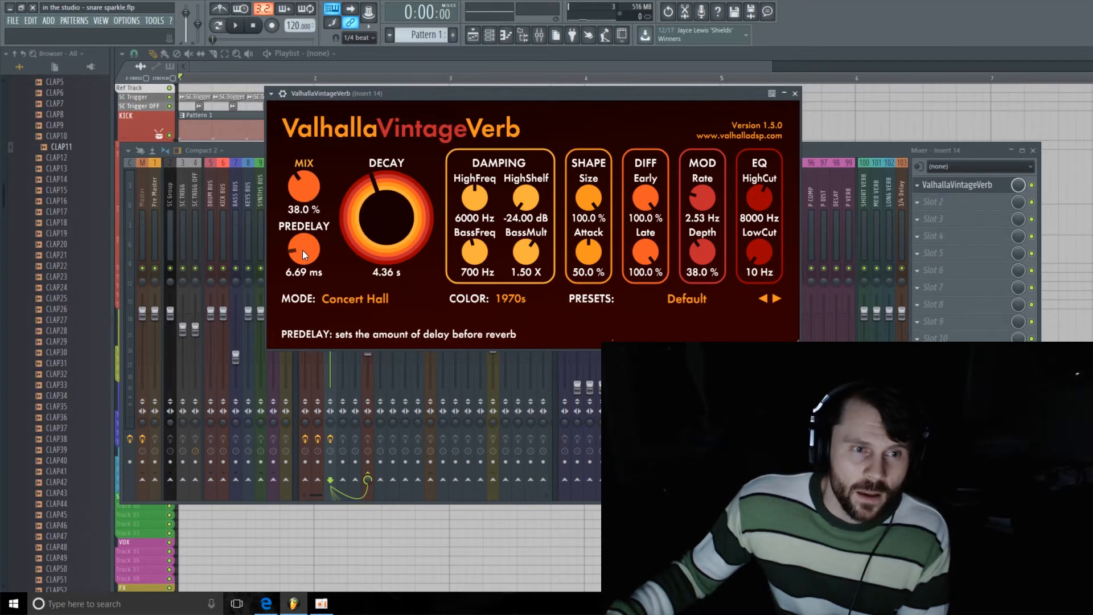
- Load Fruity Limiter into the second effect slot of Insert 14, after the reverb
left_click(933, 202)
mouse_move(931, 214)
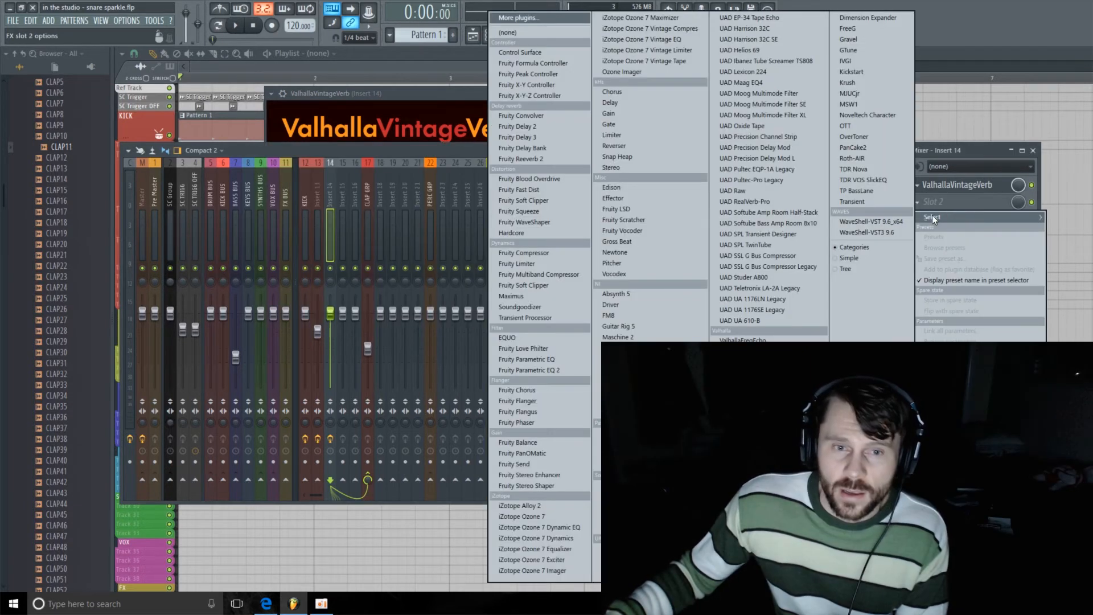
left_click(540, 262)
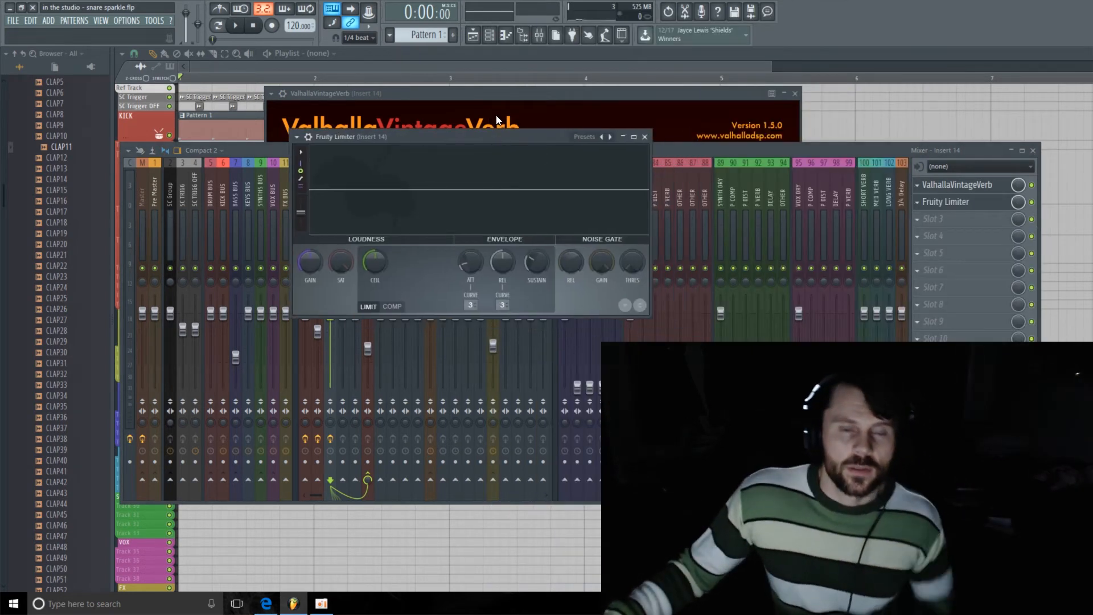
- Play the loop and adjust Fruity Limiter's noise gate: lower its release and gain and set the threshold to about -21.8 dB
key("space")
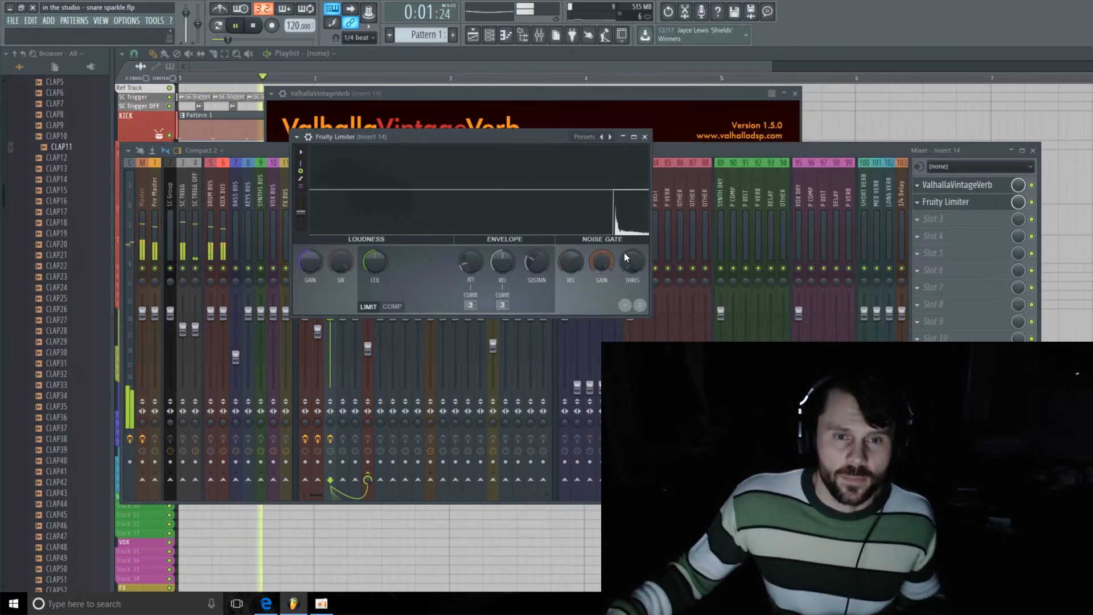
mouse_move(624, 253)
left_mouse_down()
mouse_move(624, 278)
mouse_move(624, 265)
mouse_move(602, 292)
mouse_move(631, 267)
left_mouse_up()
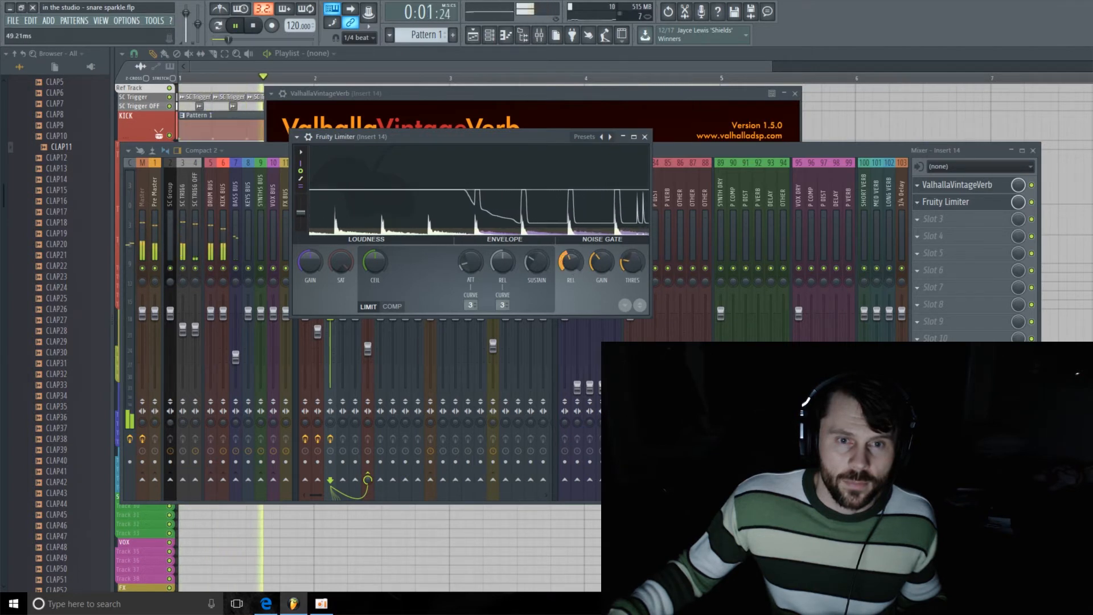
left_click_drag(639, 262, 639, 267)
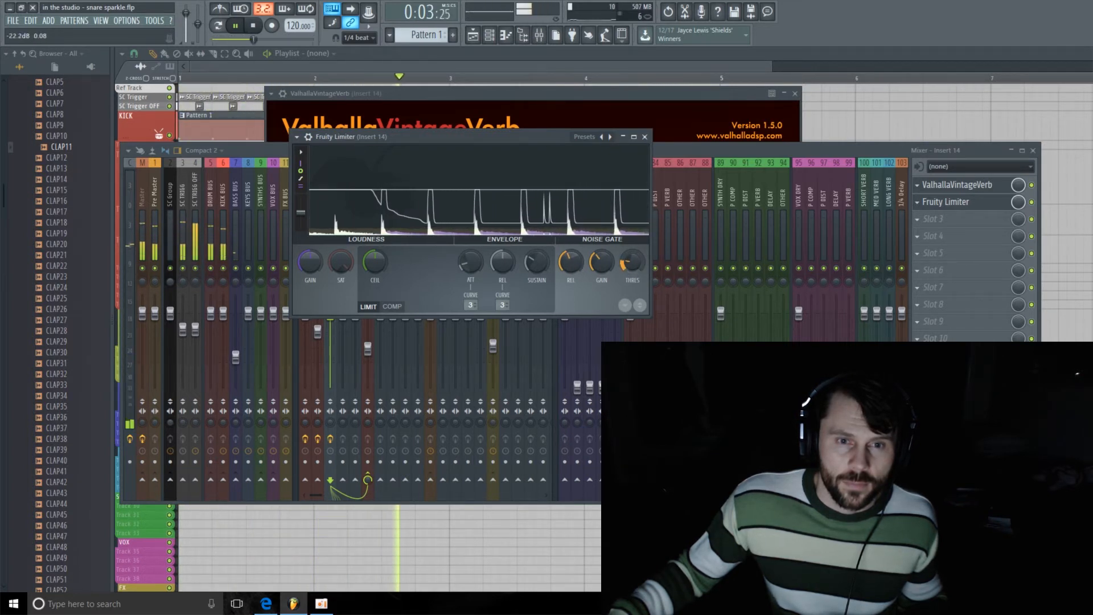
left_click_drag(569, 264, 599, 264)
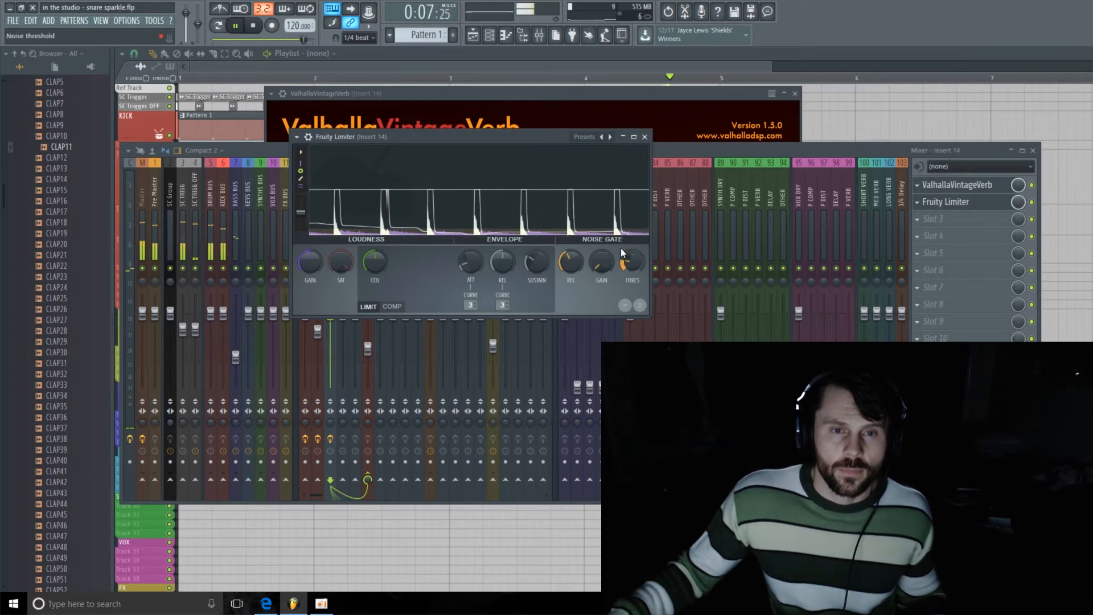
mouse_move(622, 252)
left_mouse_down()
mouse_move(621, 268)
mouse_move(569, 265)
mouse_move(628, 262)
left_mouse_up()
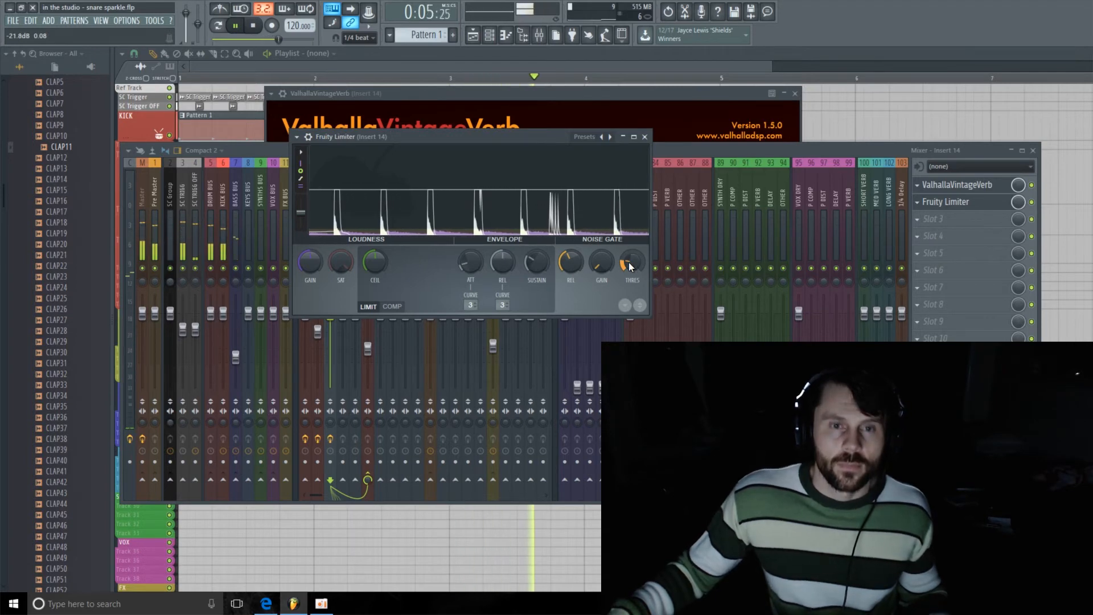
- Raise the ValhallaVintageVerb mix to 43.2 % and bring up Fruity Limiter again
left_click(978, 187)
left_click(978, 189)
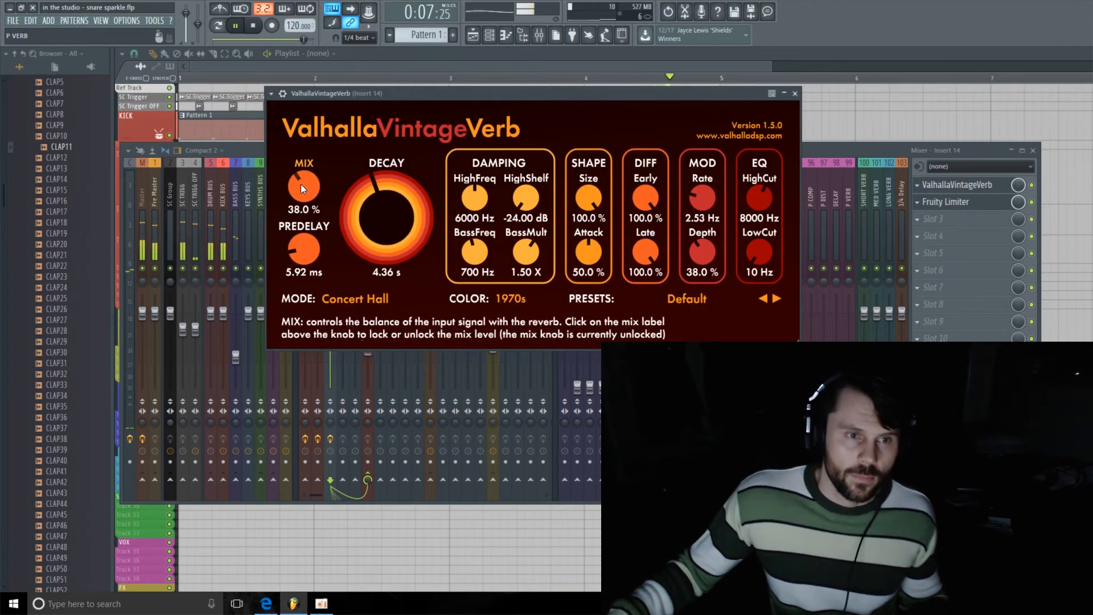
left_click_drag(300, 183, 309, 175)
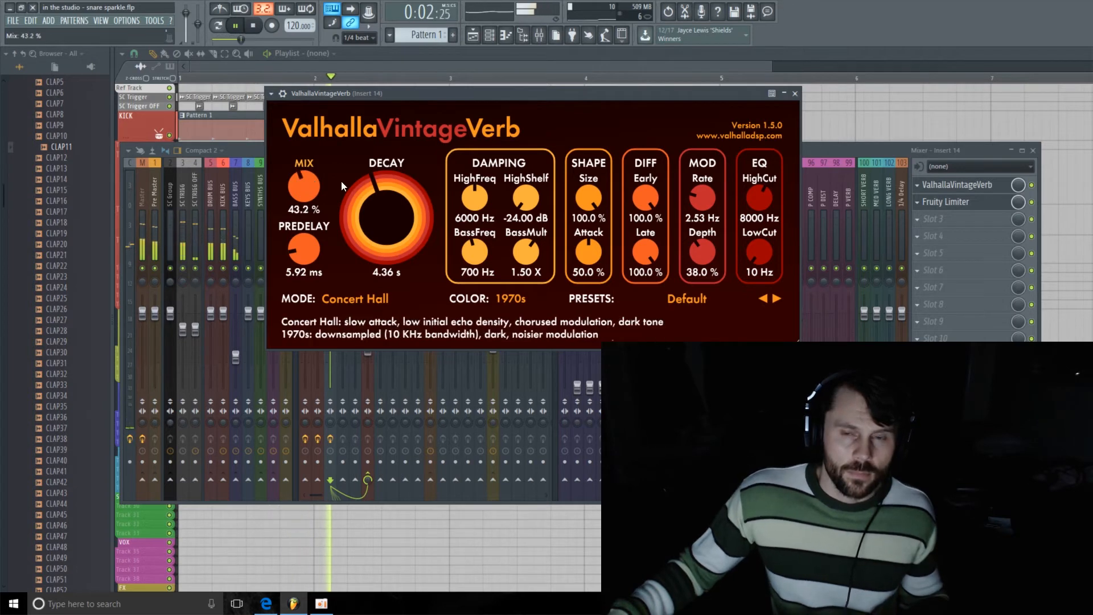
left_click(981, 205)
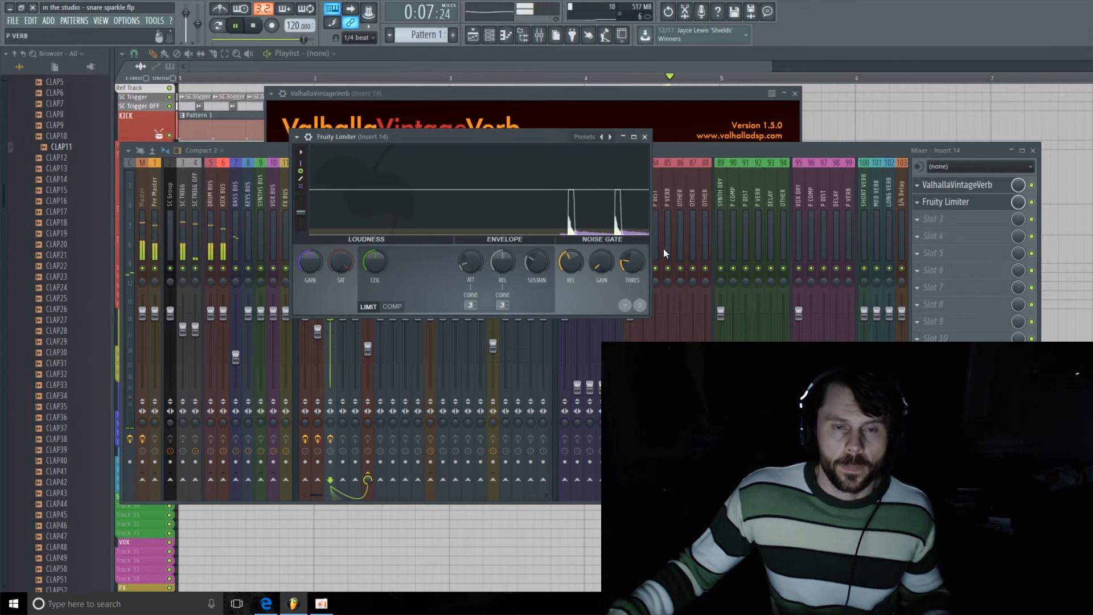
- Bypass and re-enable ValhallaVintageVerb during playback to compare the clap with and without reverb, and stop playback
left_click(1032, 185)
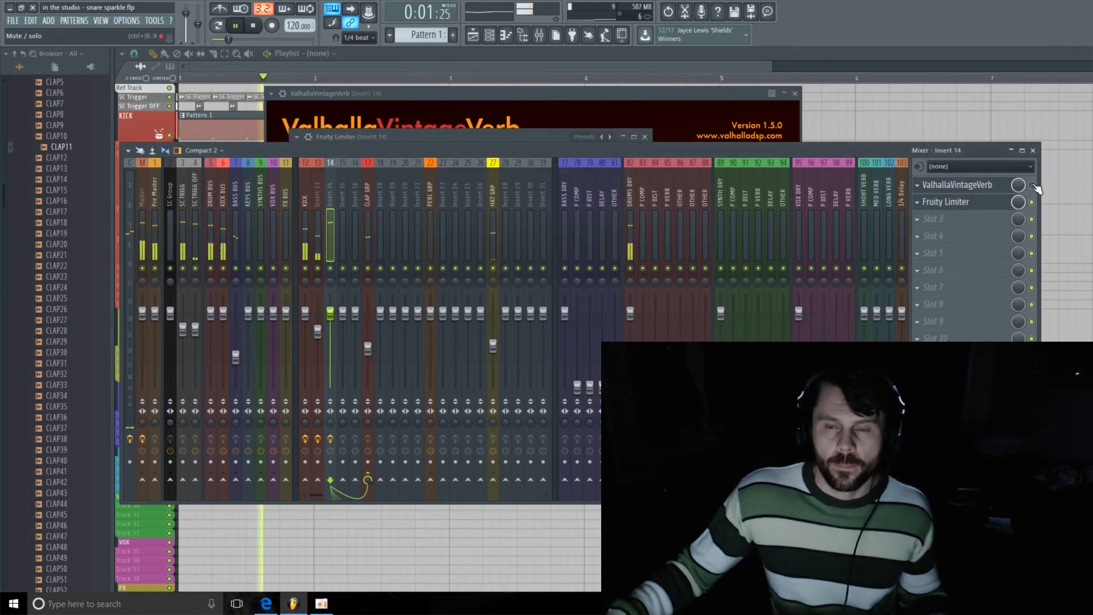
left_click(1033, 186)
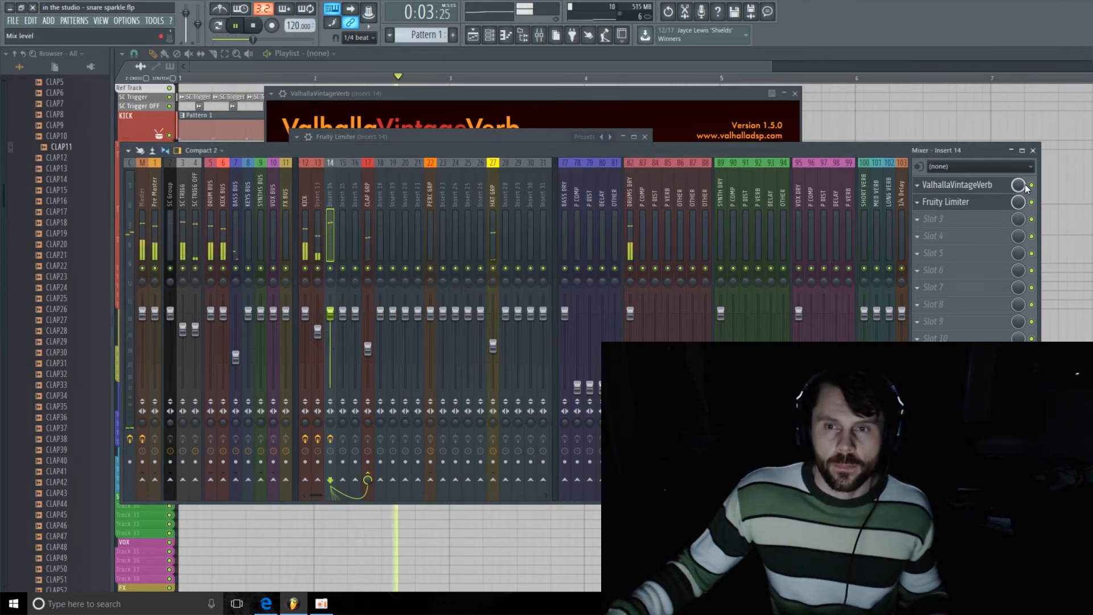
key("space")
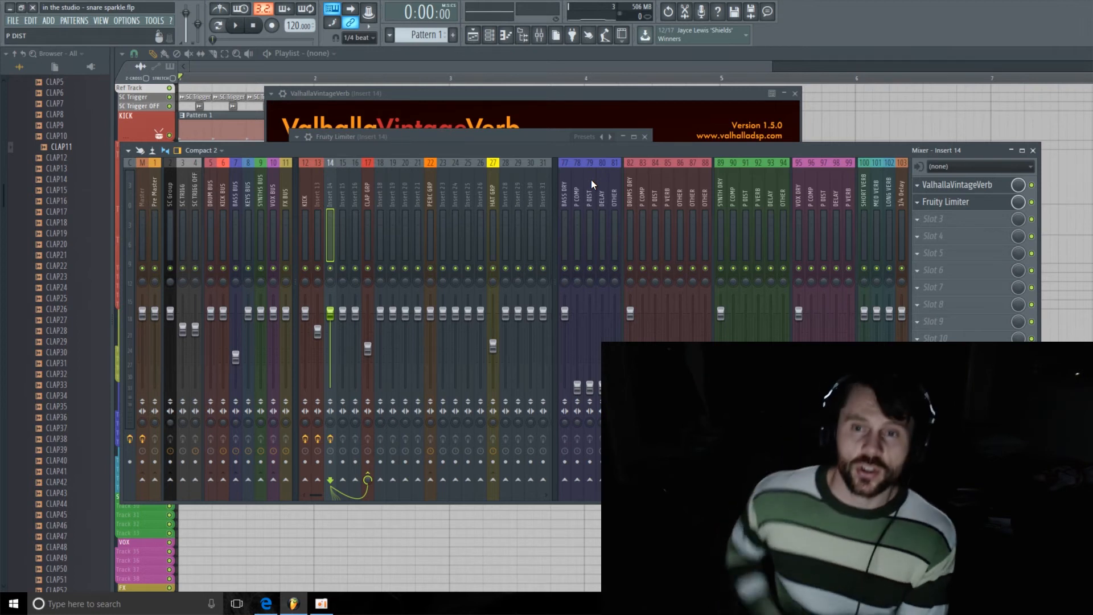
- Disable Fruity Limiter and ValhallaVintageVerb on Insert 14 and return to the playlist
left_click(1032, 202)
left_click(1032, 185)
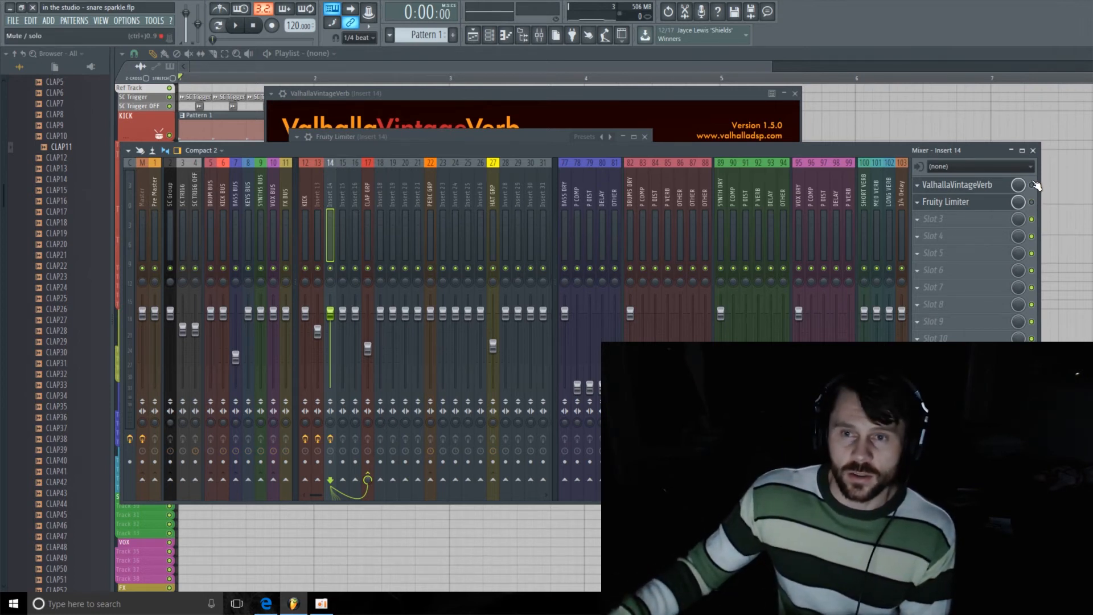
left_click(731, 68)
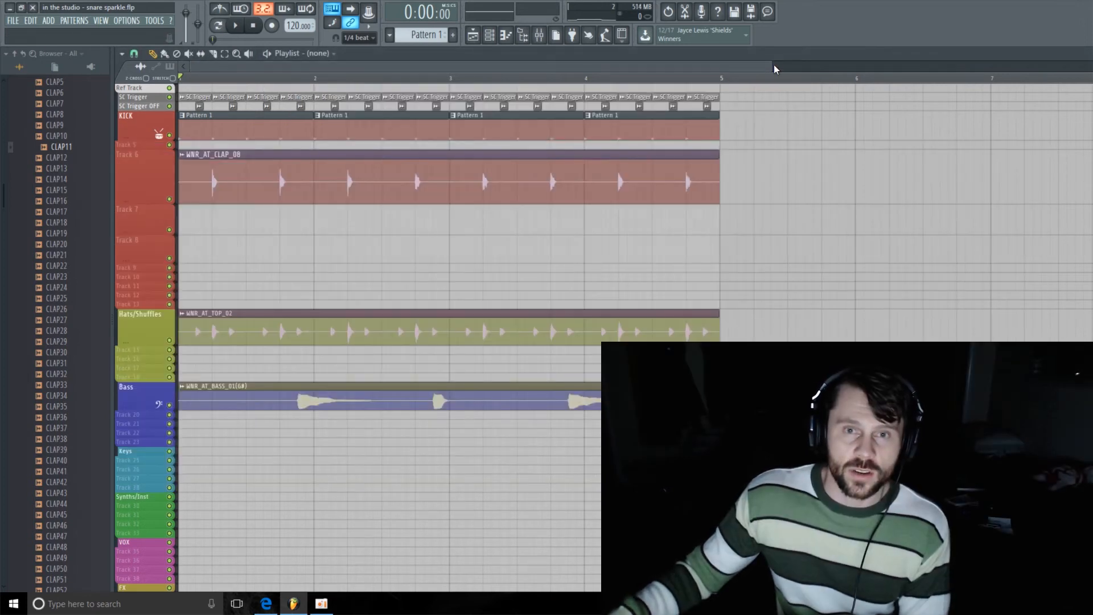
- Place the CLAP11 sample on Track 7 directly under the second clap hit of the WNR_AT_CLAP_08 clip
left_click_drag(774, 69, 576, 67)
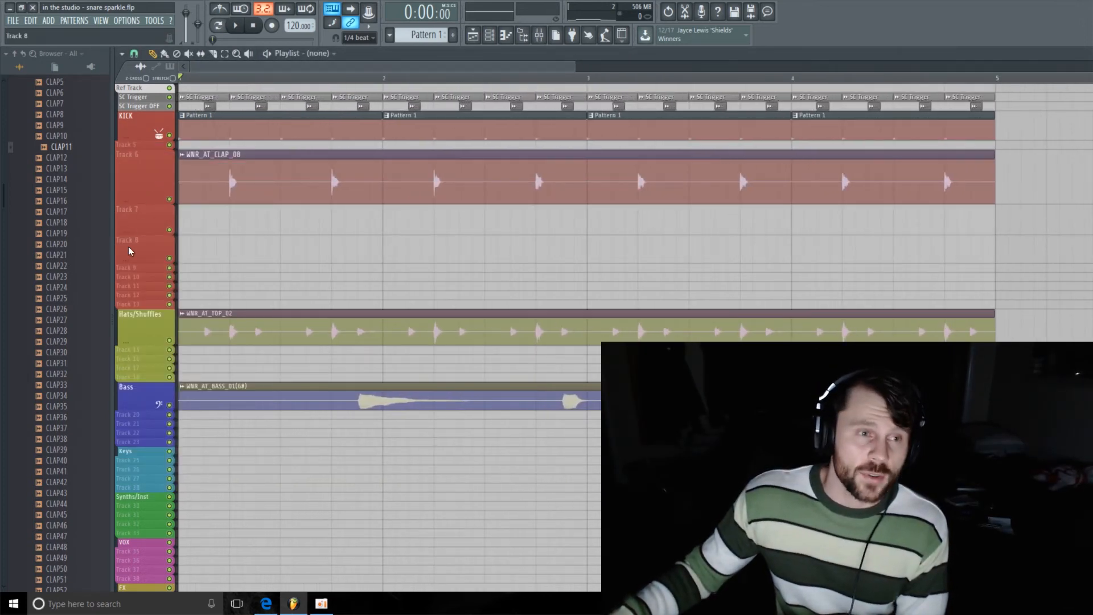
left_click_drag(151, 231, 150, 233)
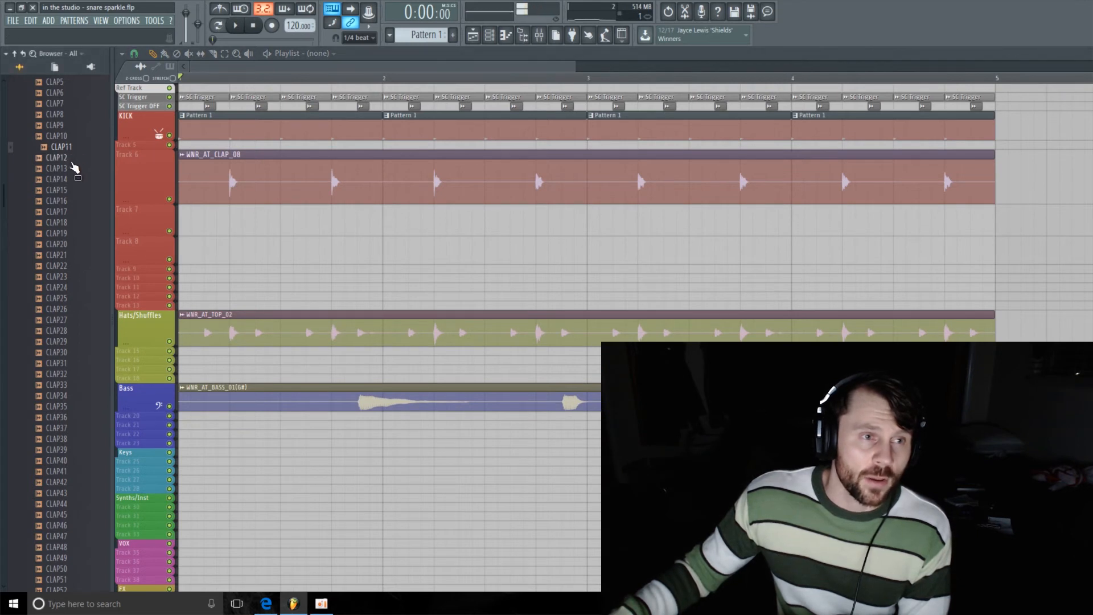
left_click_drag(62, 148, 415, 241)
left_click_drag(335, 221, 336, 222)
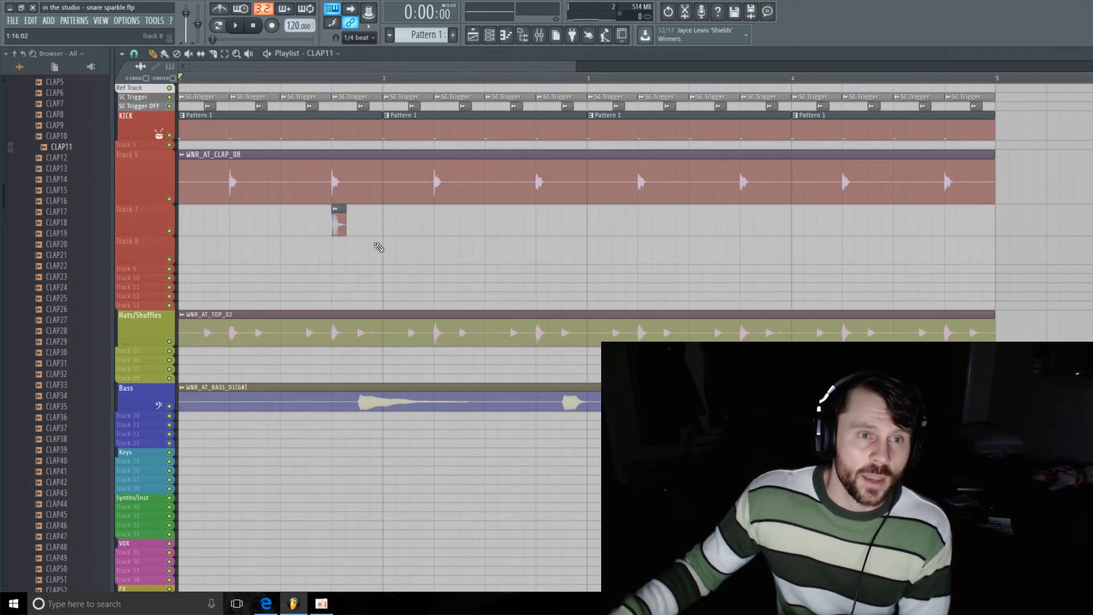
- Clone the CLAP11 channel and place the cloned clip on Track 8 directly below the CLAP11 clip
left_click(489, 35)
right_click(733, 228)
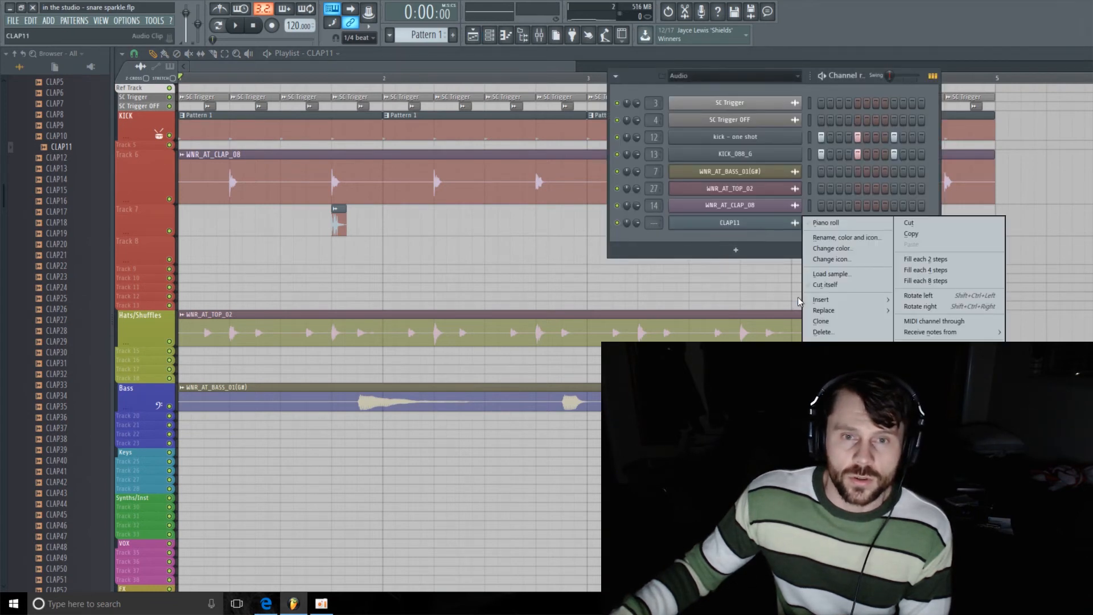
left_click(820, 325)
left_click(734, 242)
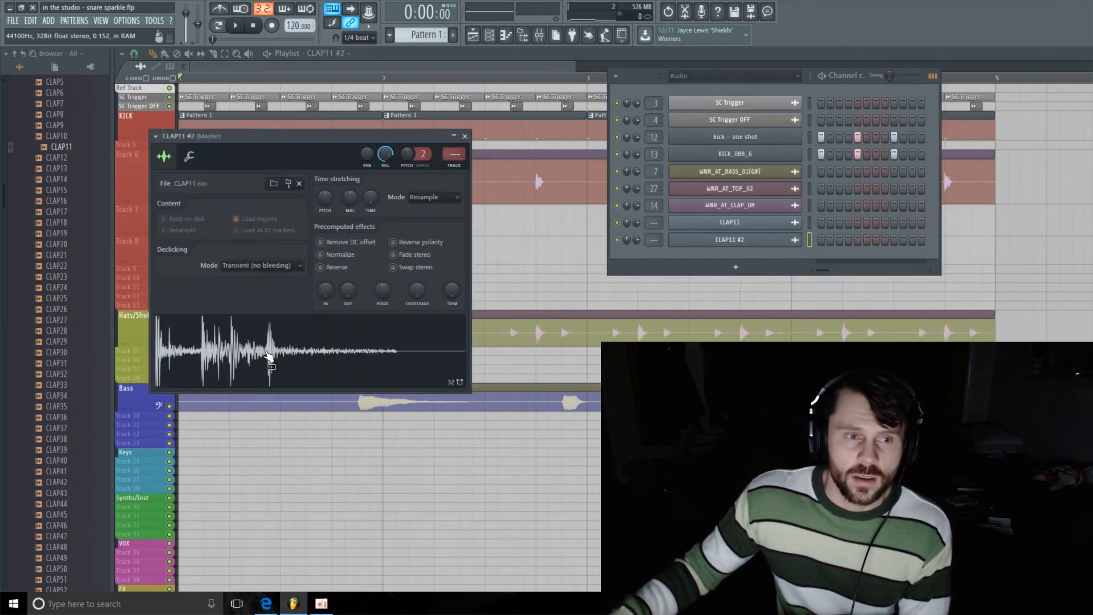
left_click_drag(735, 246, 479, 251)
left_click_drag(483, 253, 343, 254)
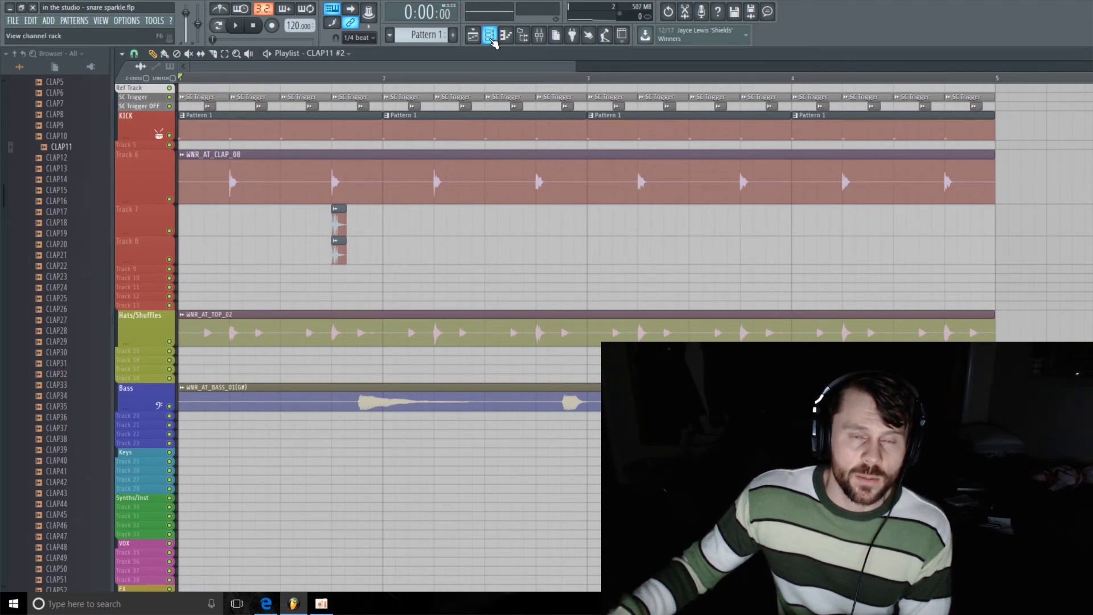
- Route the CLAP11 channel to mixer track 15 and CLAP11 #2 to mixer track 16
left_click(489, 35)
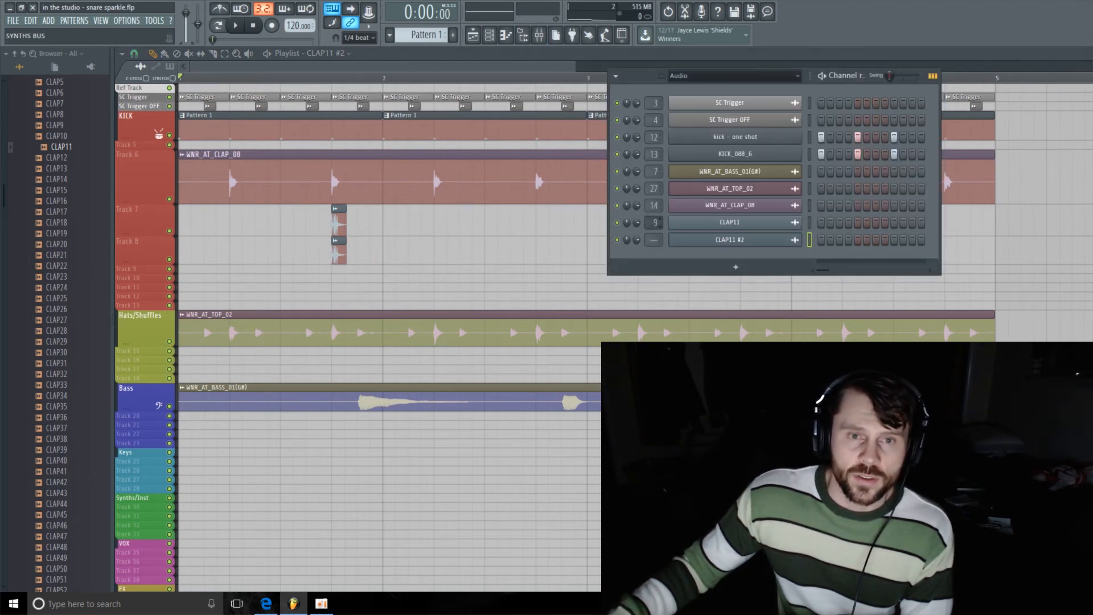
left_click_drag(653, 224, 654, 232)
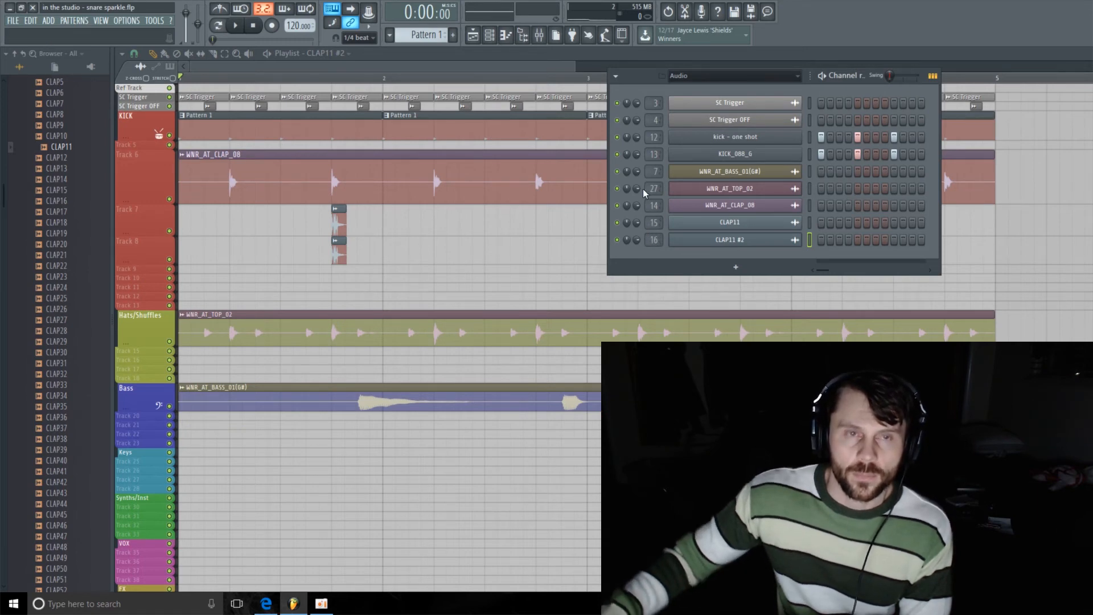
- Pan Insert 15 and Insert 16 to opposite sides, 15 left and 16 right, and lower both faders together
left_click(538, 35)
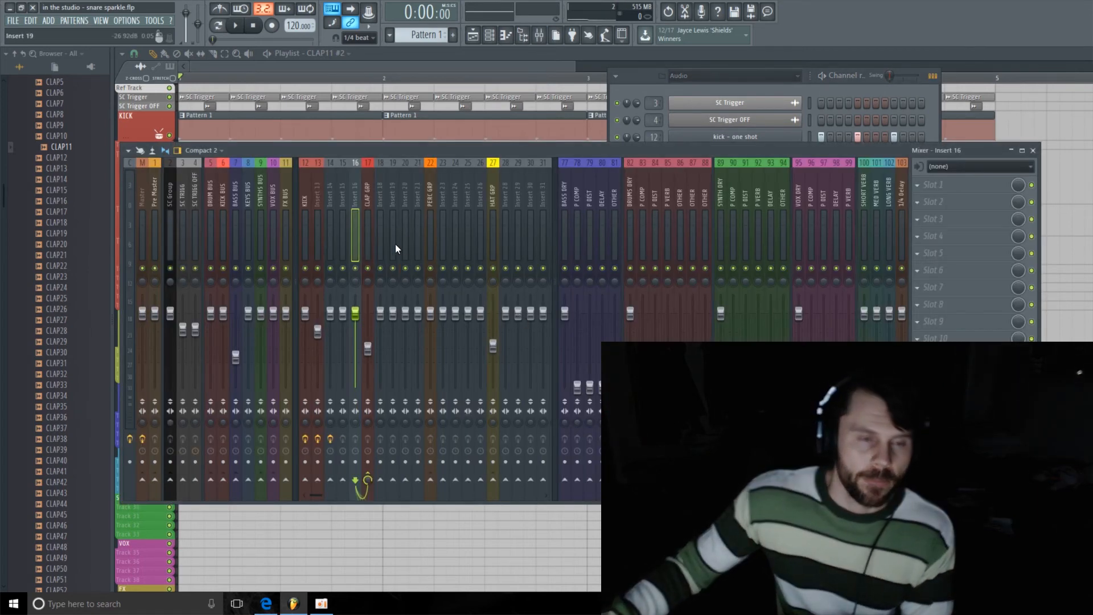
left_click(341, 197)
mouse_move(345, 279)
left_mouse_down()
mouse_move(344, 302)
mouse_move(355, 268)
left_mouse_up()
left_click(342, 191)
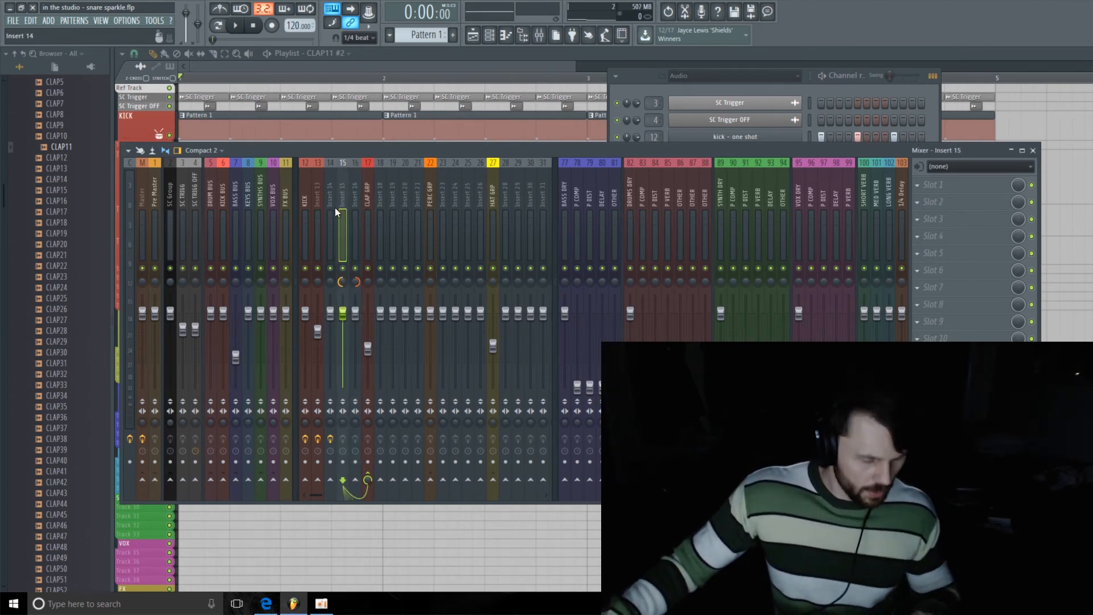
left_click(356, 192, "ctrl")
left_click_drag(342, 312, 345, 341)
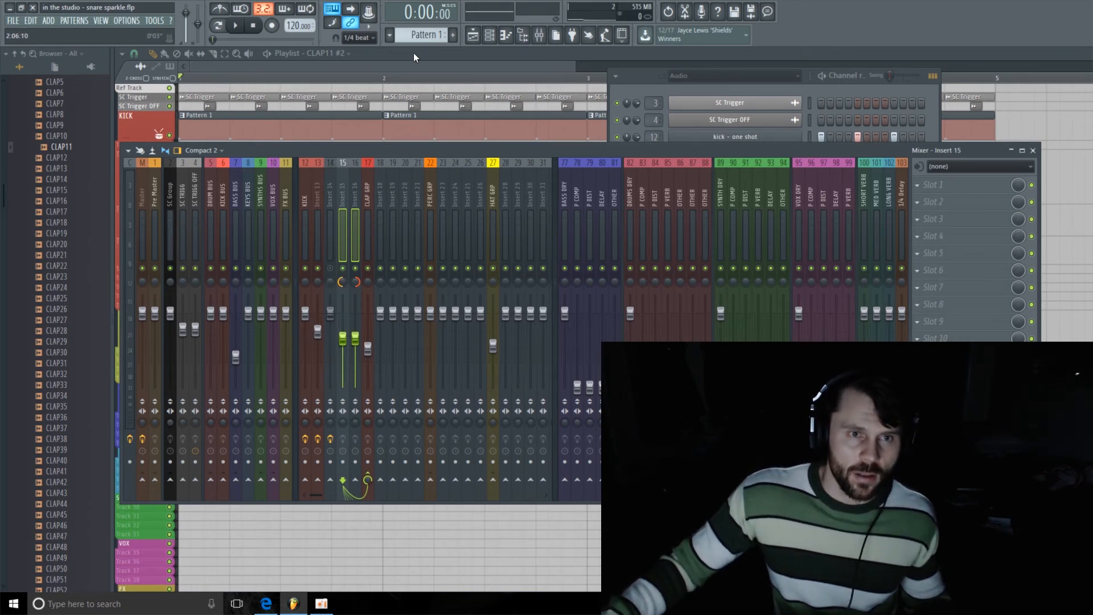
- Play the song from just before the layered CLAP11 hit while watching the mixer levels, and stop playback
left_click(320, 79)
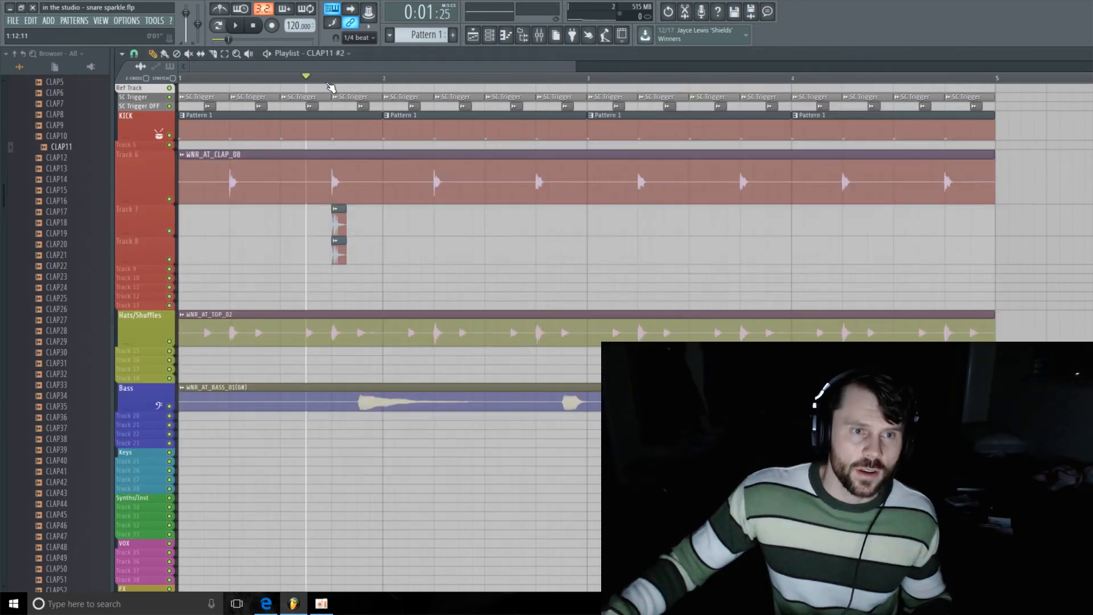
key("space")
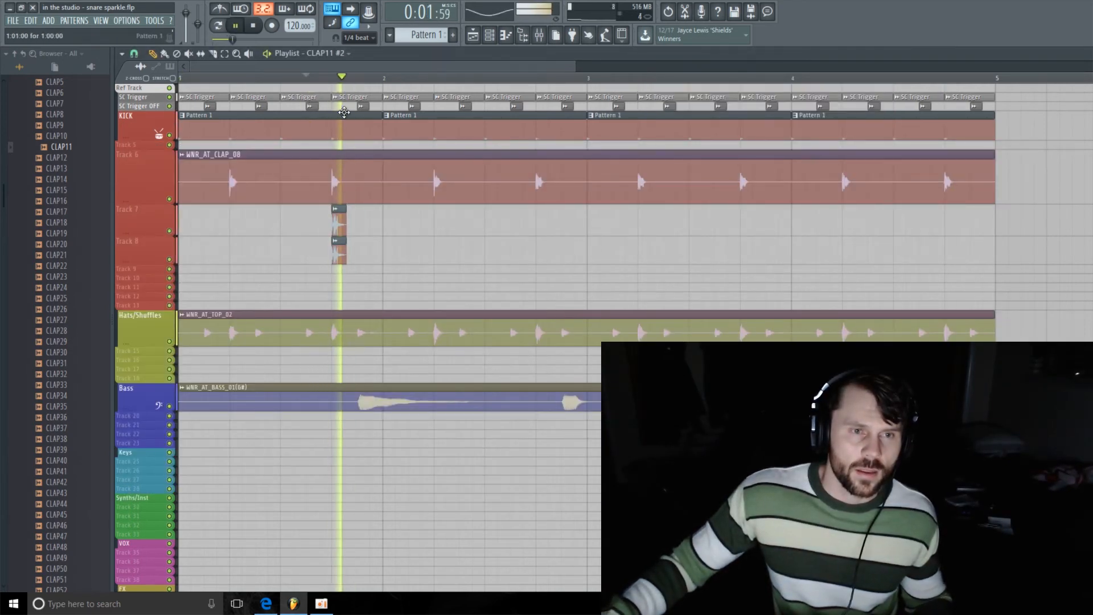
left_click(538, 34)
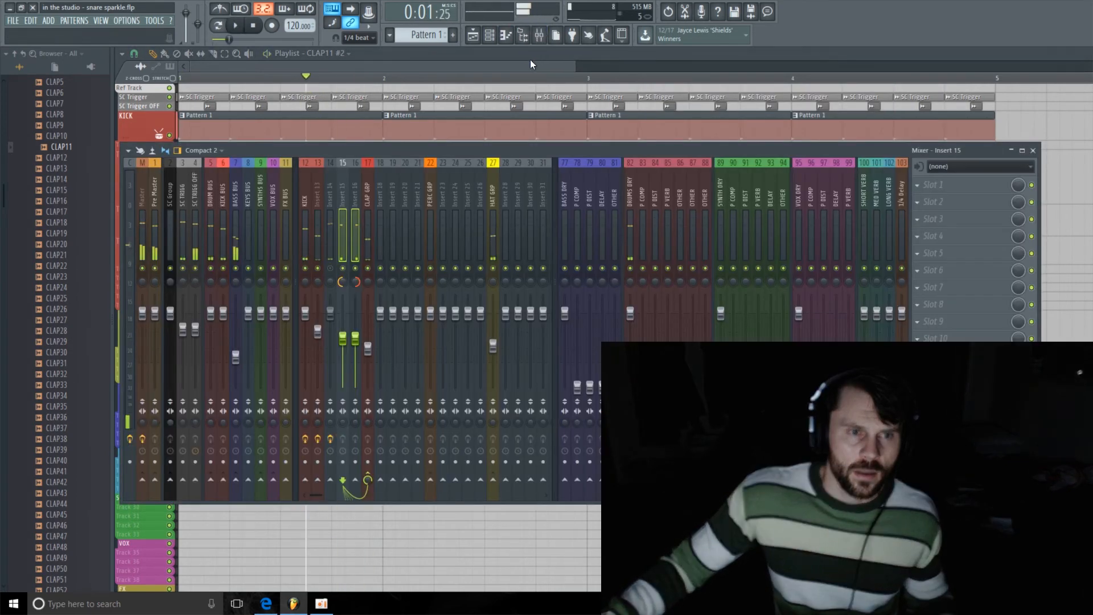
key("space")
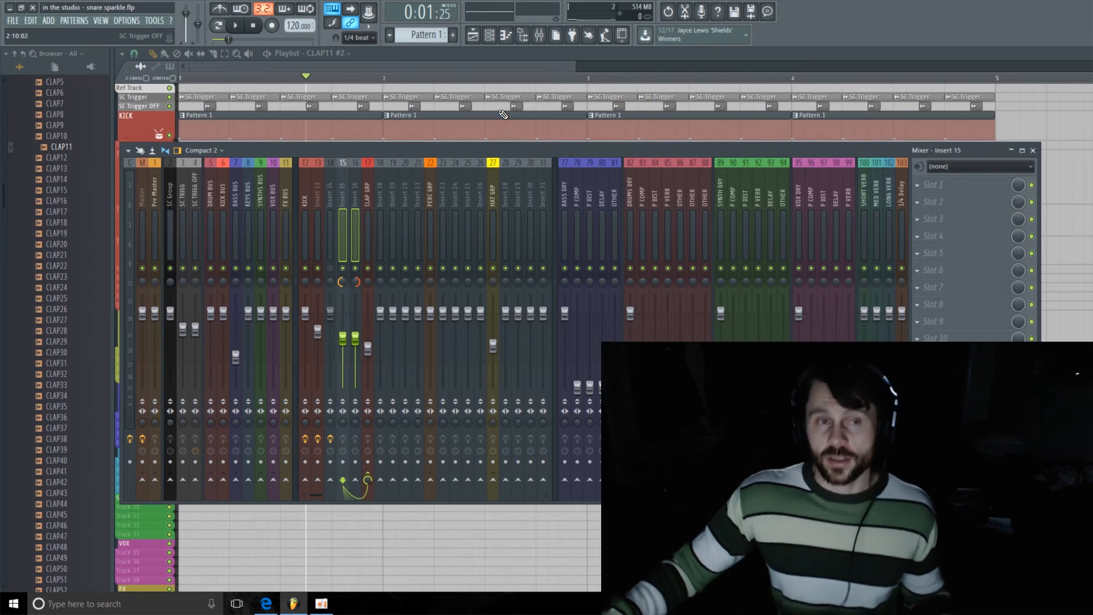
- In the CLAP11 #2 channel settings, reduce the pitch range to 1 and detune the pitch by -31 cents, and close the open windows
left_click(489, 35)
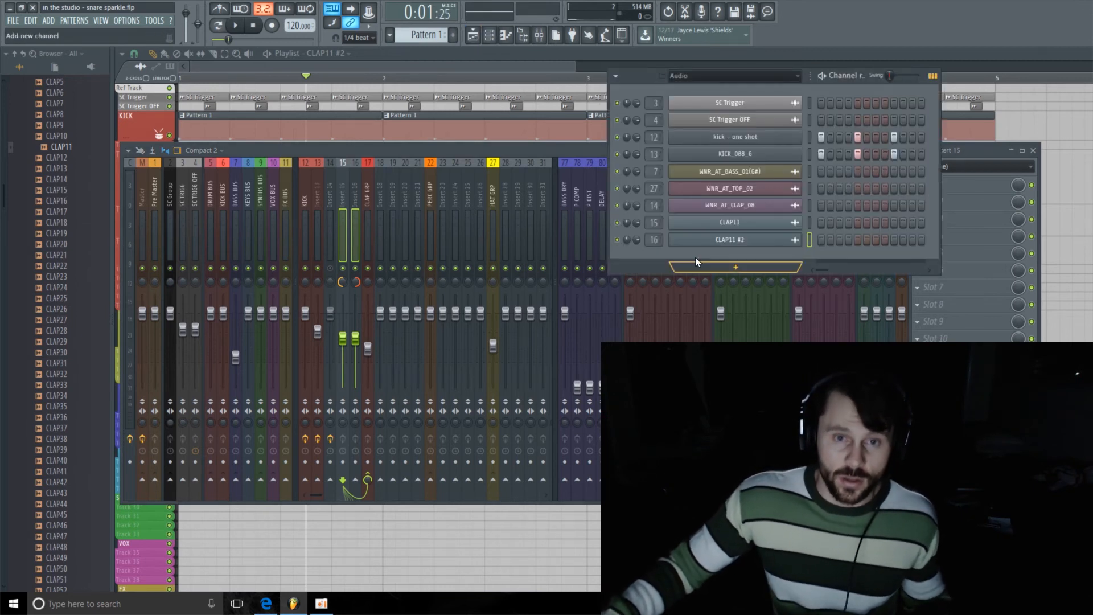
left_click(751, 241)
left_click_drag(302, 139, 313, 127)
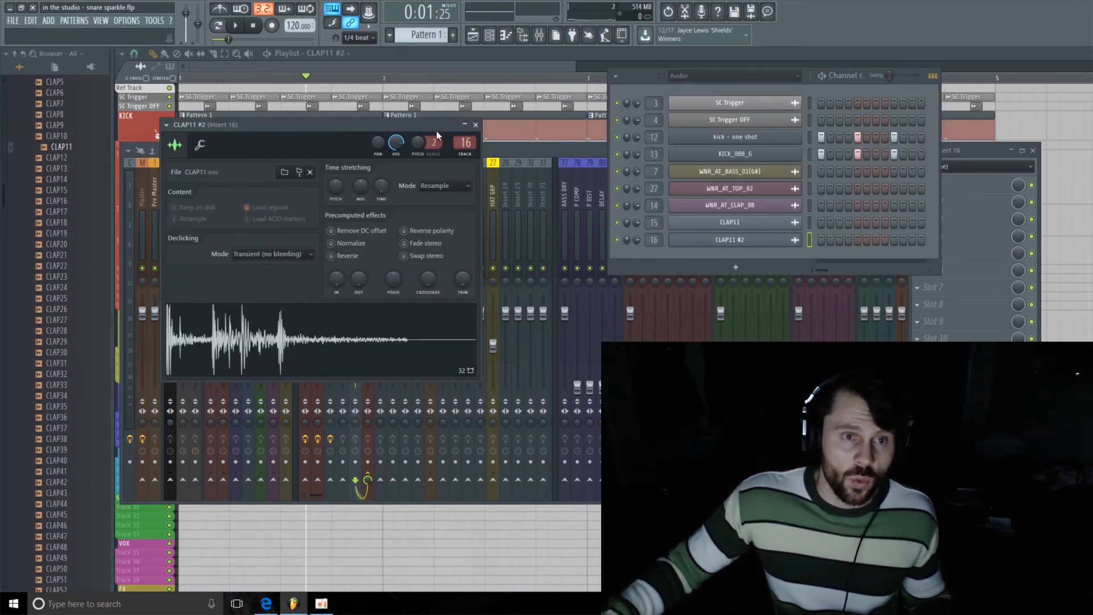
scroll(434, 142, "down", 1)
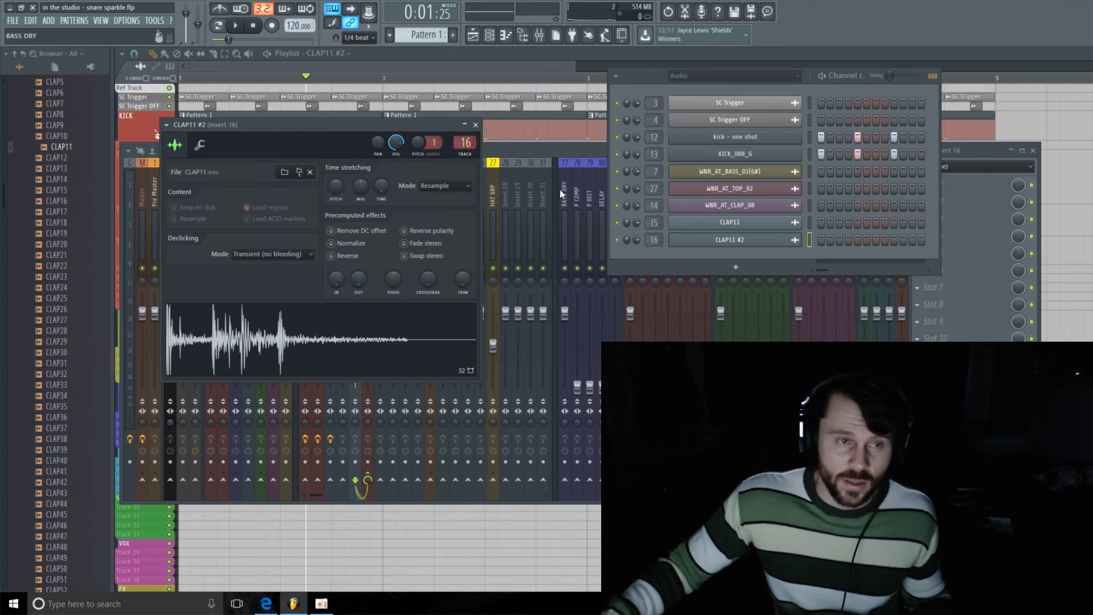
left_click_drag(421, 142, 421, 158)
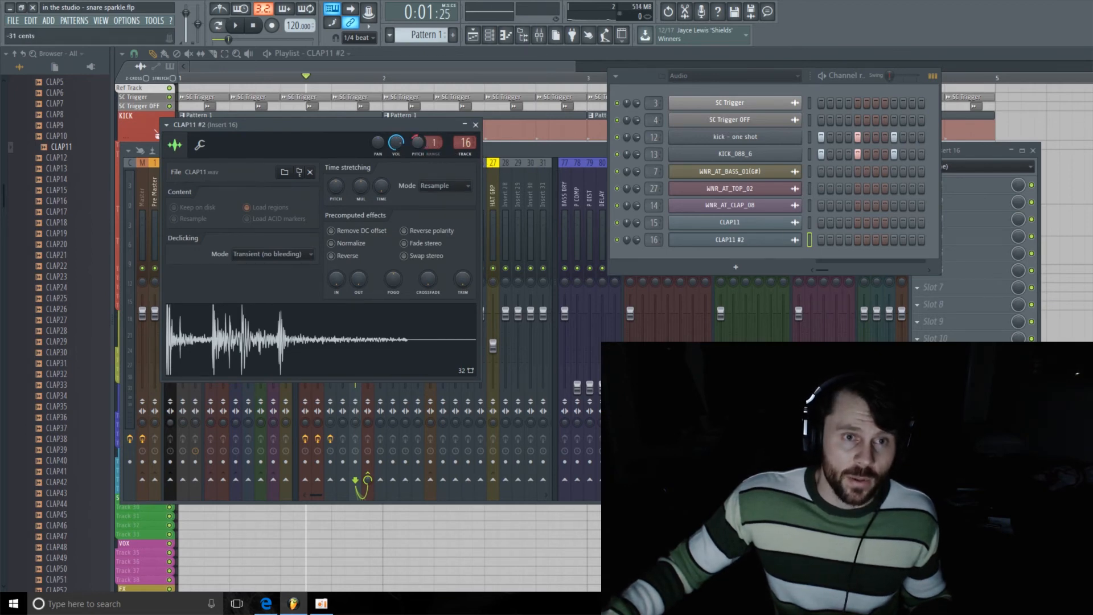
key("F12")
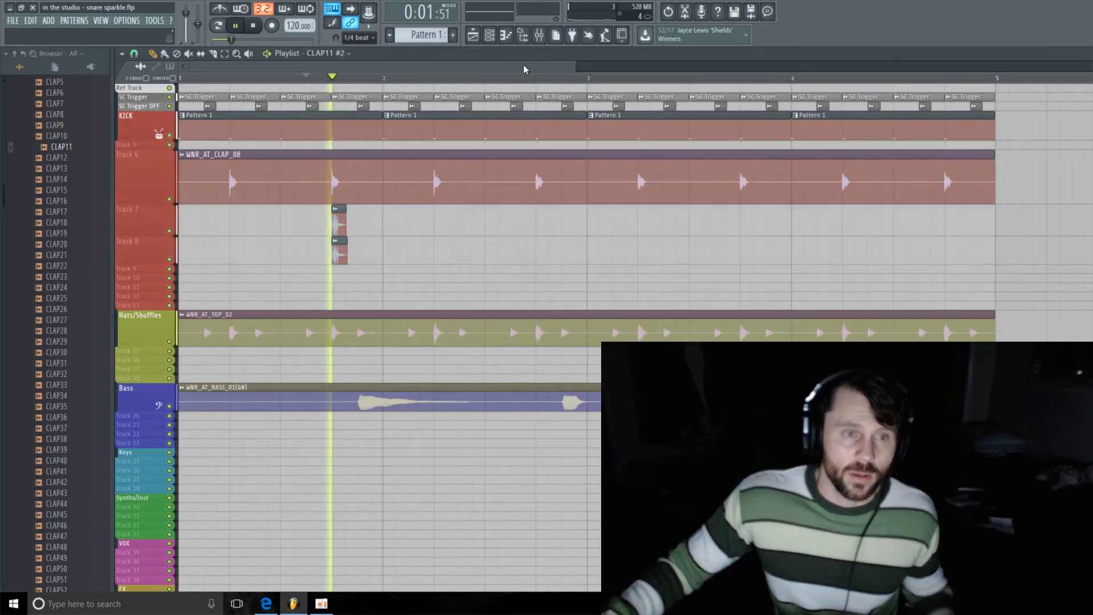
- Play the song repeatedly from just before the layered clap hit to hear the detuned layer, and stop playback
key("space")
key("space")
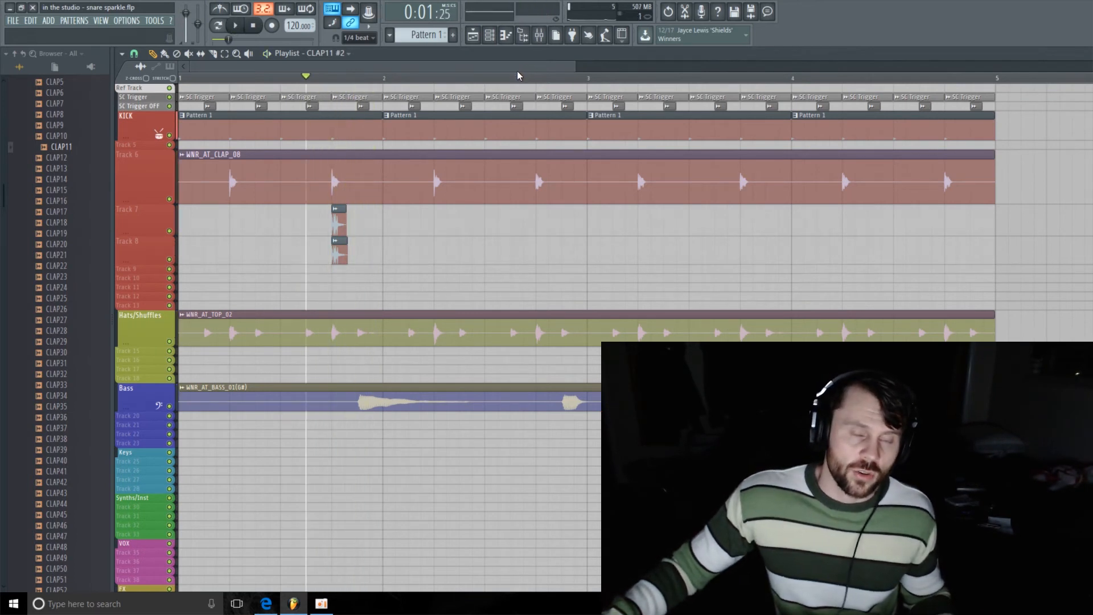
key("space")
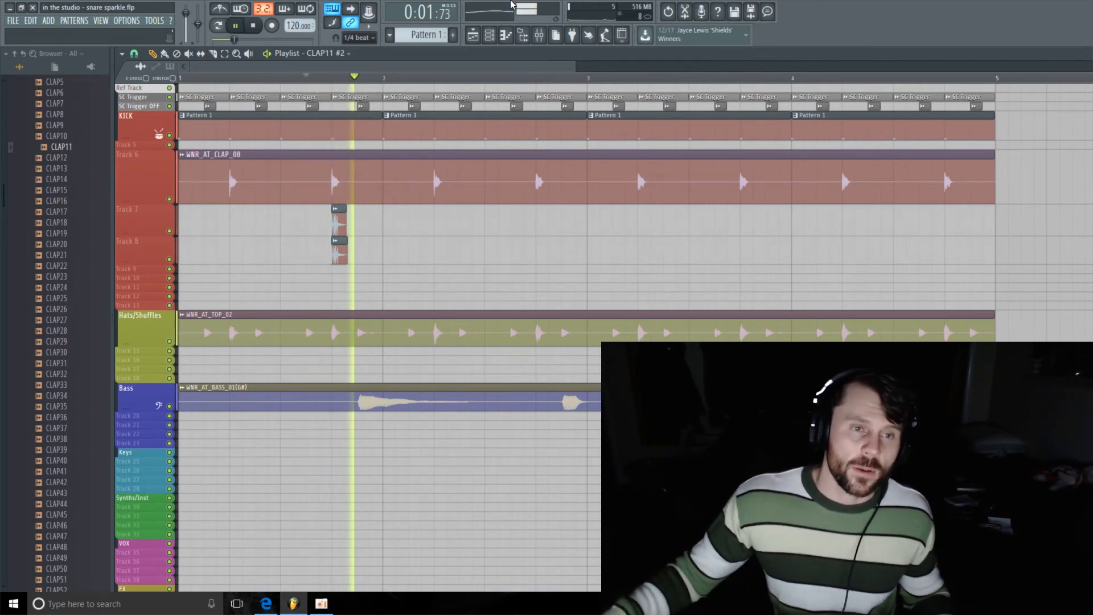
key("space")
key("space")
key("space")
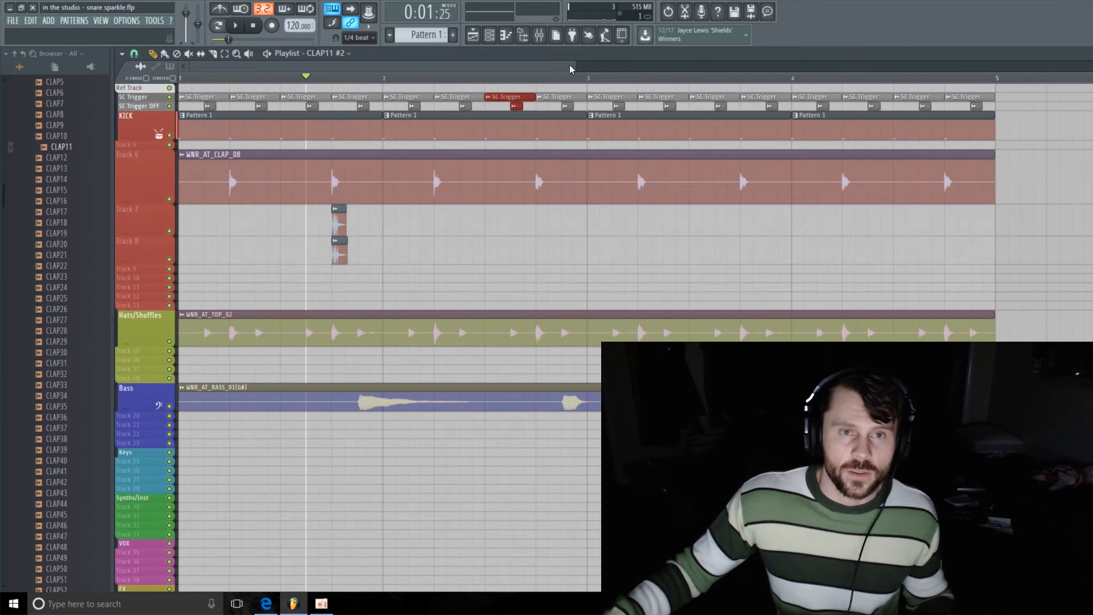
- Set the Playlist time selection to bar 1 as the loop region
left_click_drag(574, 66, 481, 66)
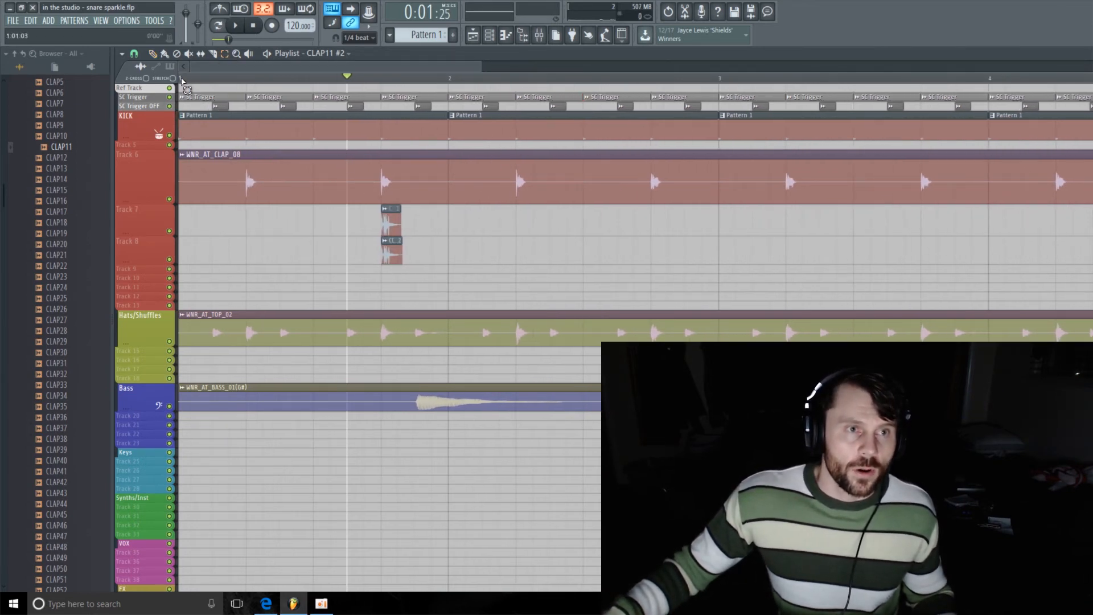
left_click_drag(188, 91, 475, 272)
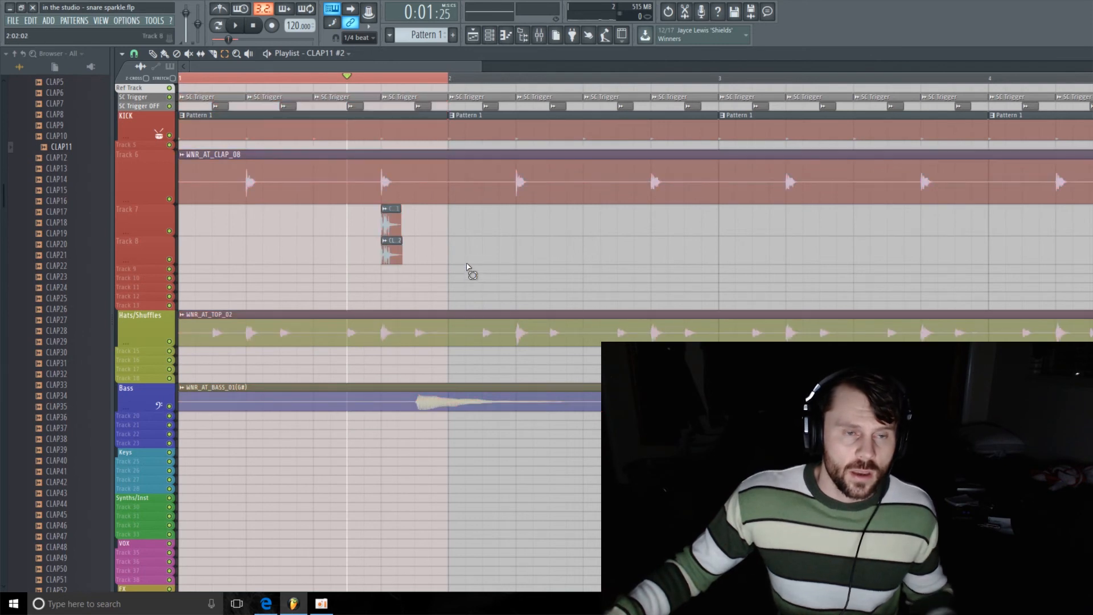
left_click_drag(432, 204, 356, 266)
left_click_drag(480, 67, 342, 69)
left_click(447, 221)
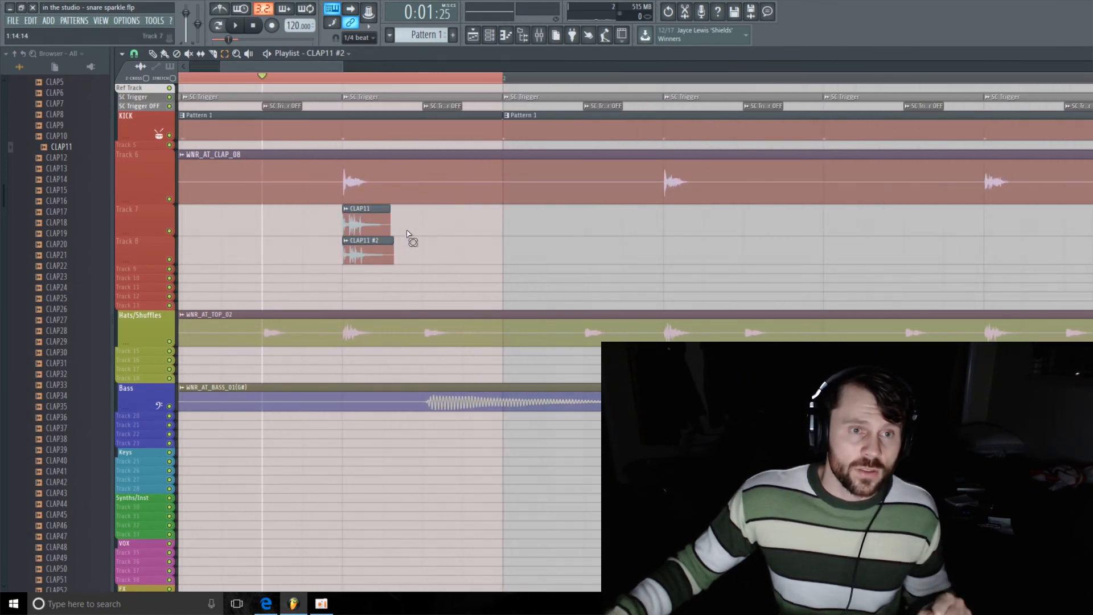
- Select the CLAP11 and CLAP11 #2 clips, set the Playlist snap to none, and nudge both clips slightly earlier than the main clap hit
left_click_drag(405, 240, 284, 207)
left_click(134, 54)
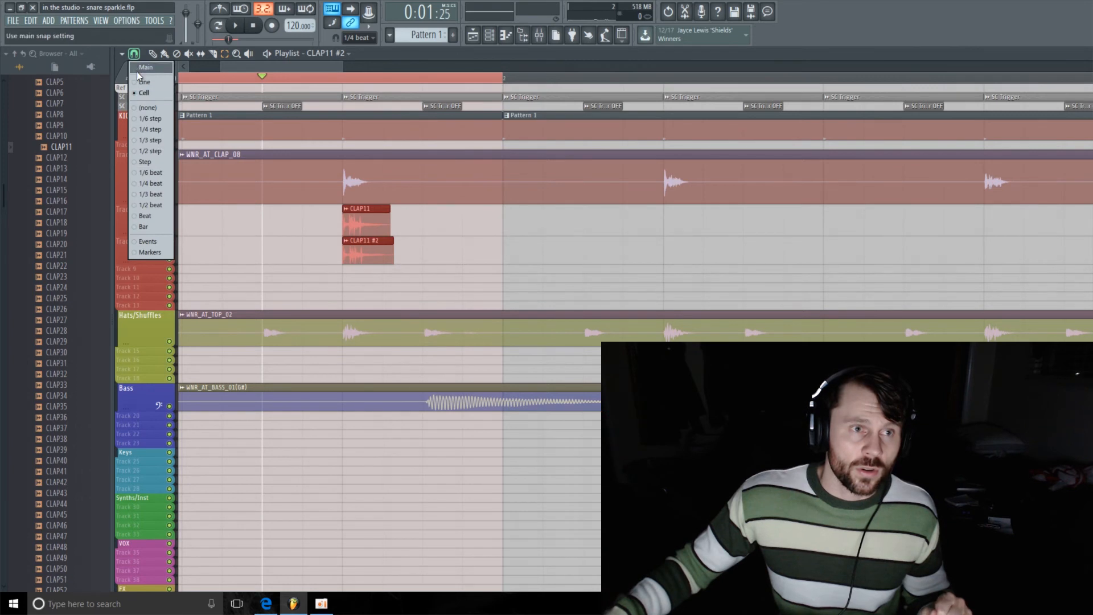
left_click(149, 107)
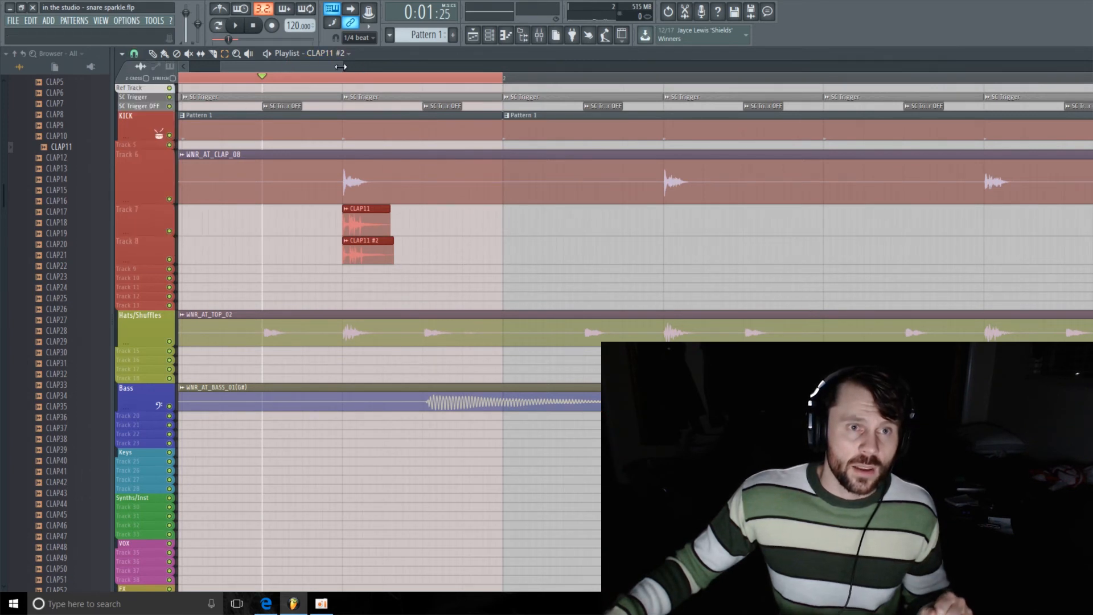
left_click_drag(341, 66, 320, 70)
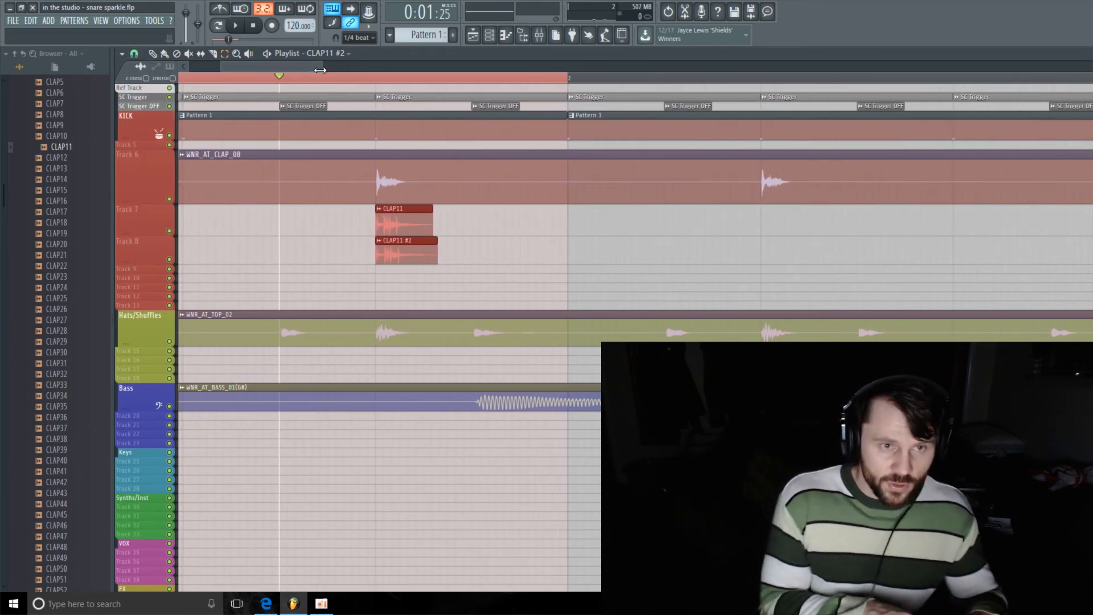
key("shift+Left")
- Loop bar 1 while comparing the two CLAP11 clips on the beat and nudged slightly earlier, leave them nudged, and stop playback
key("space")
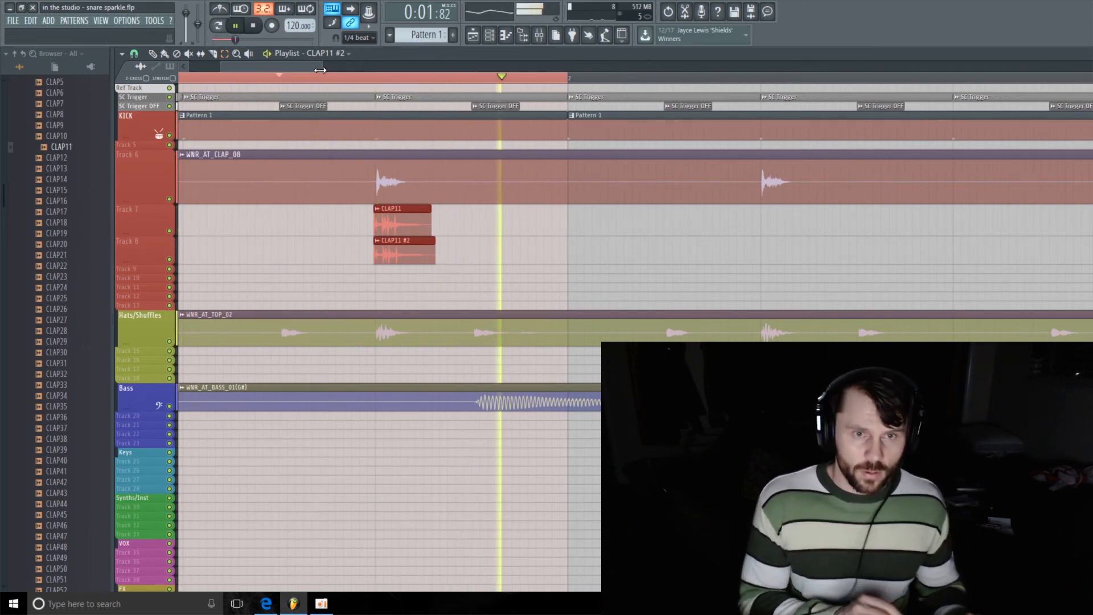
key("shift+Right")
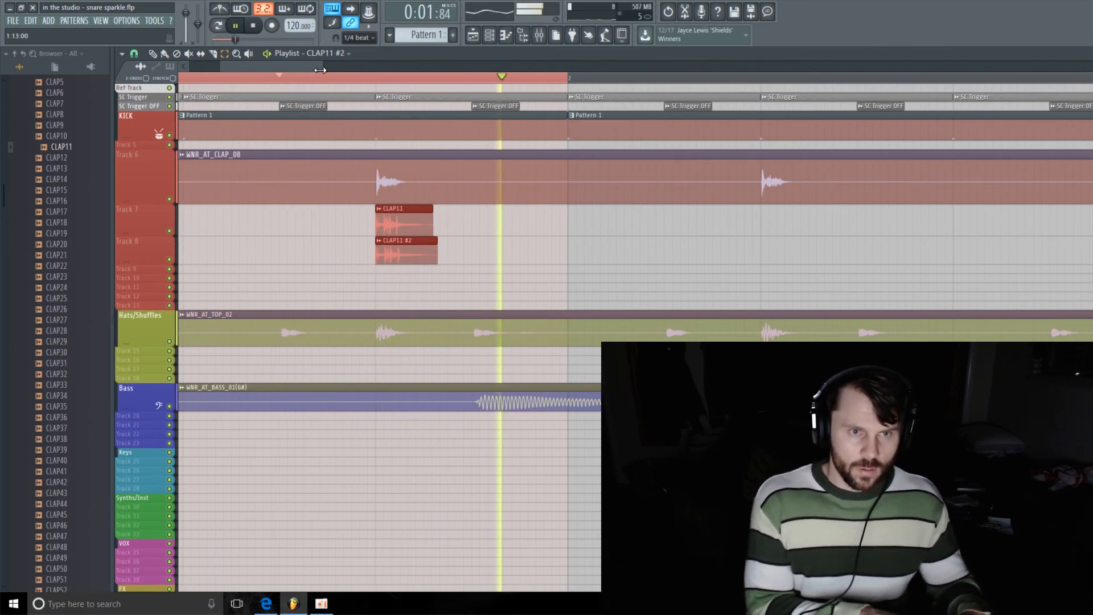
key("shift+Left")
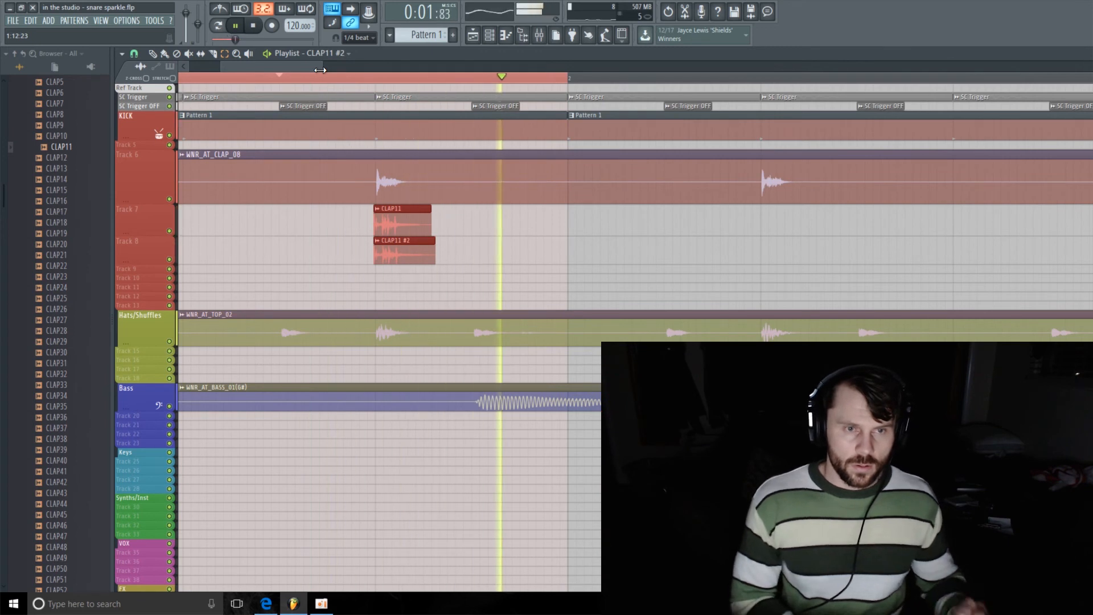
key("space")
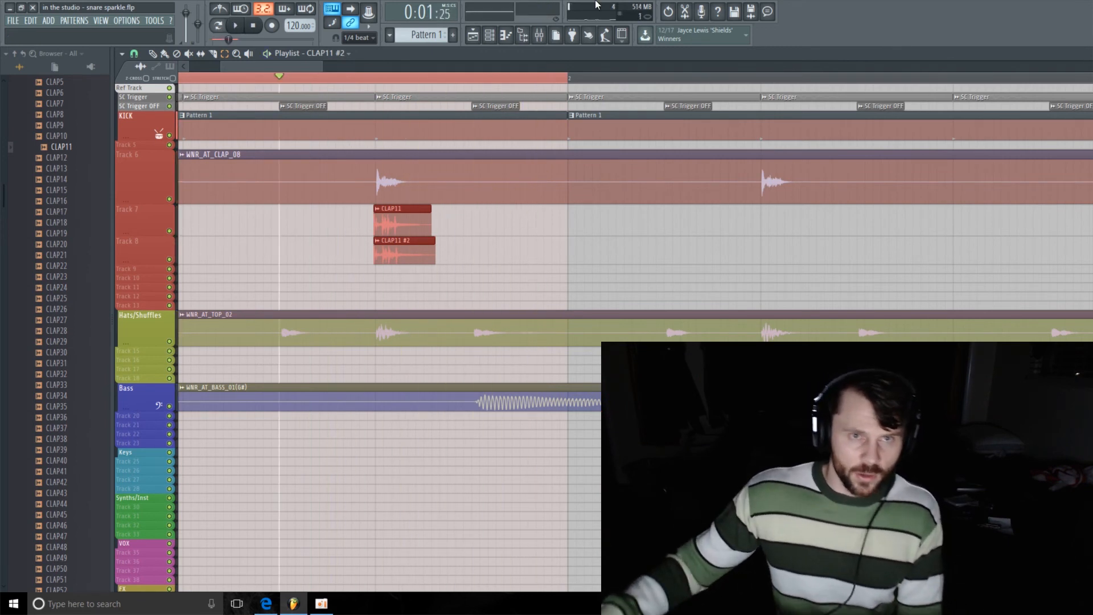
- Check the Playlist's no-snap setting and compare the start of the nudged CLAP11 clips with the main clap hit on Track 6
left_click(134, 53)
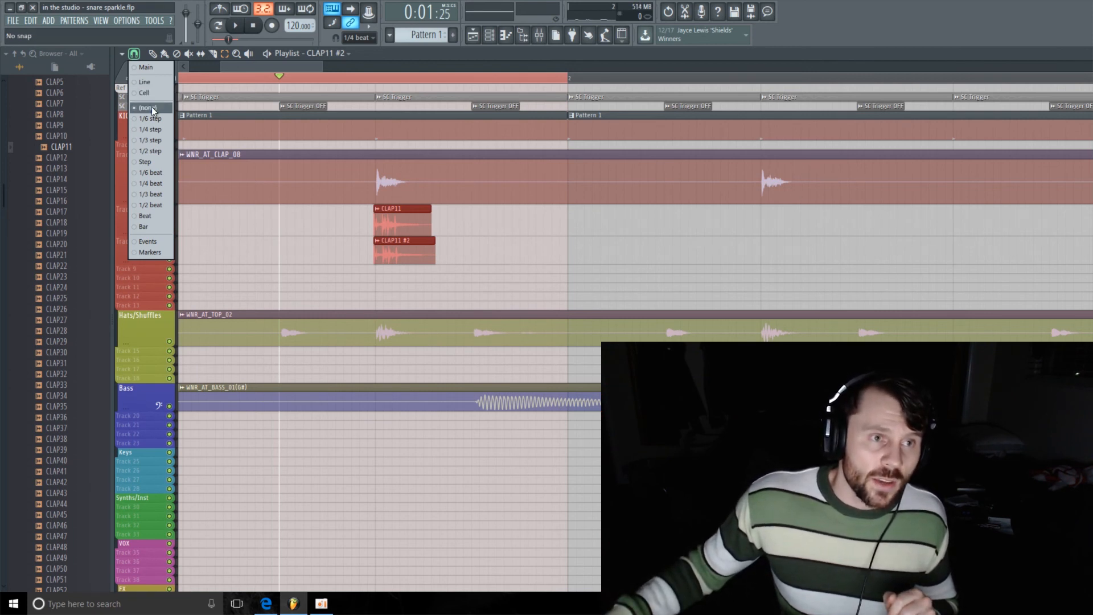
left_click(152, 108)
mouse_move(319, 66)
left_mouse_down()
mouse_move(332, 66)
mouse_move(274, 76)
left_mouse_up()
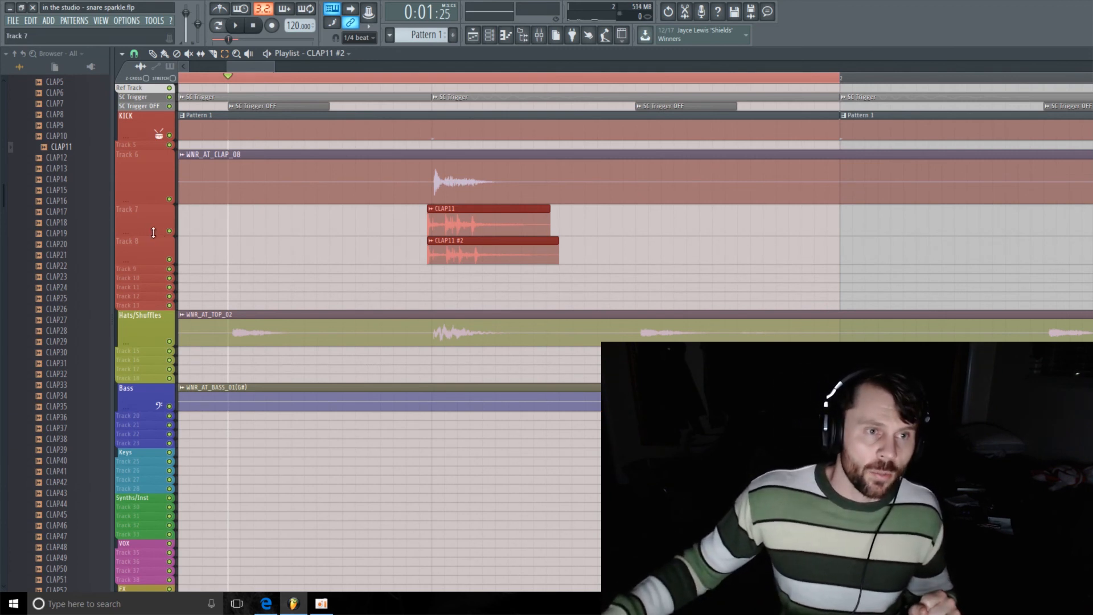
left_click(151, 200)
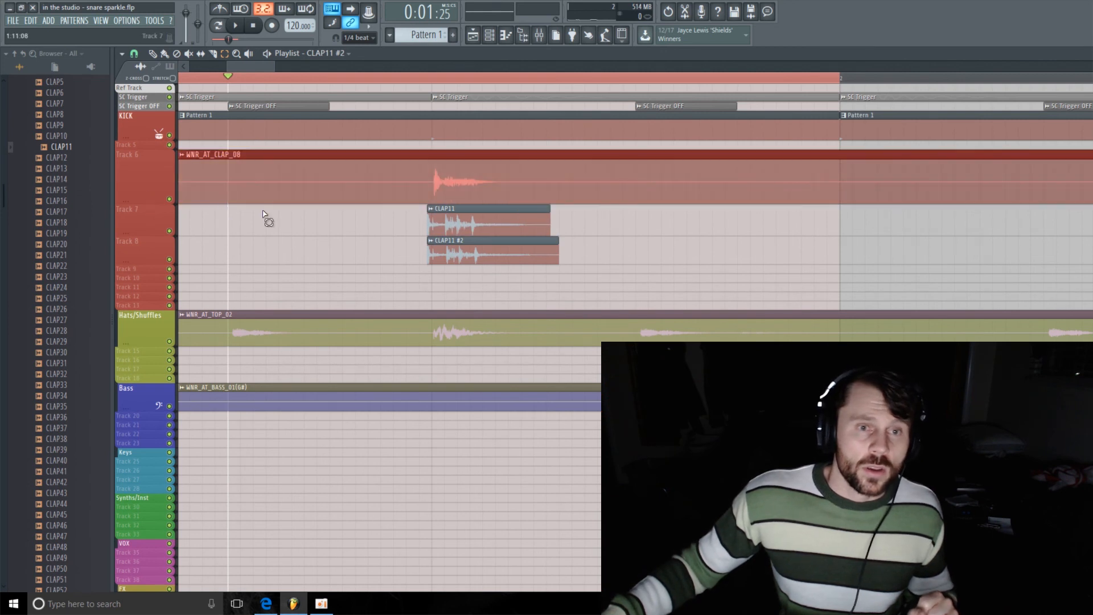
left_click(264, 214)
left_click_drag(275, 65, 343, 69)
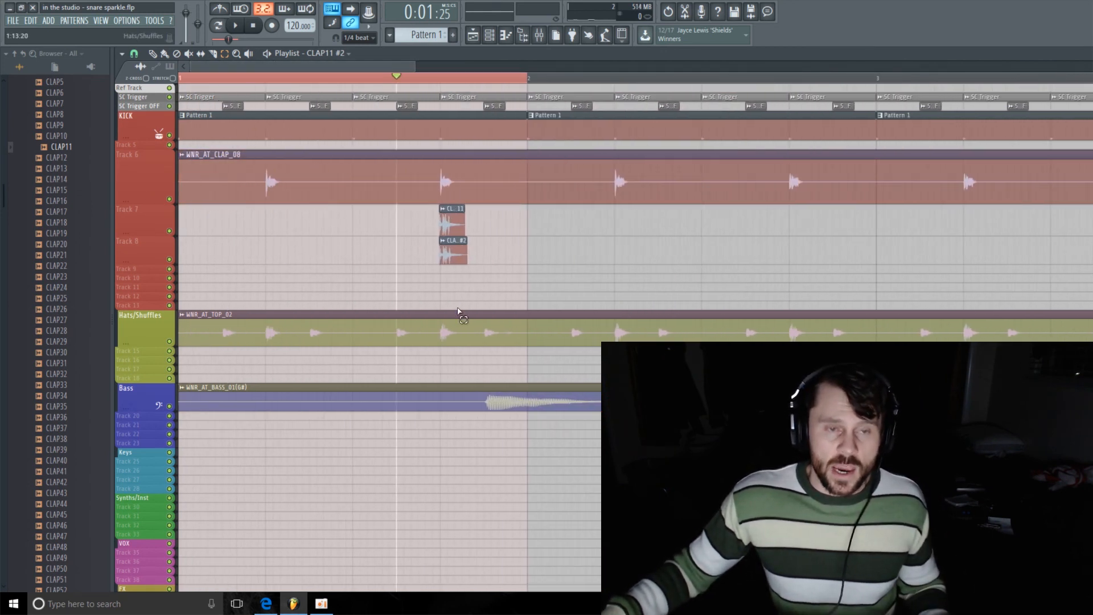
- Select both CLAP11 clips on Tracks 7 and 8, play bar 1 with the layered clap, and stop playback
left_click_drag(508, 207, 286, 242)
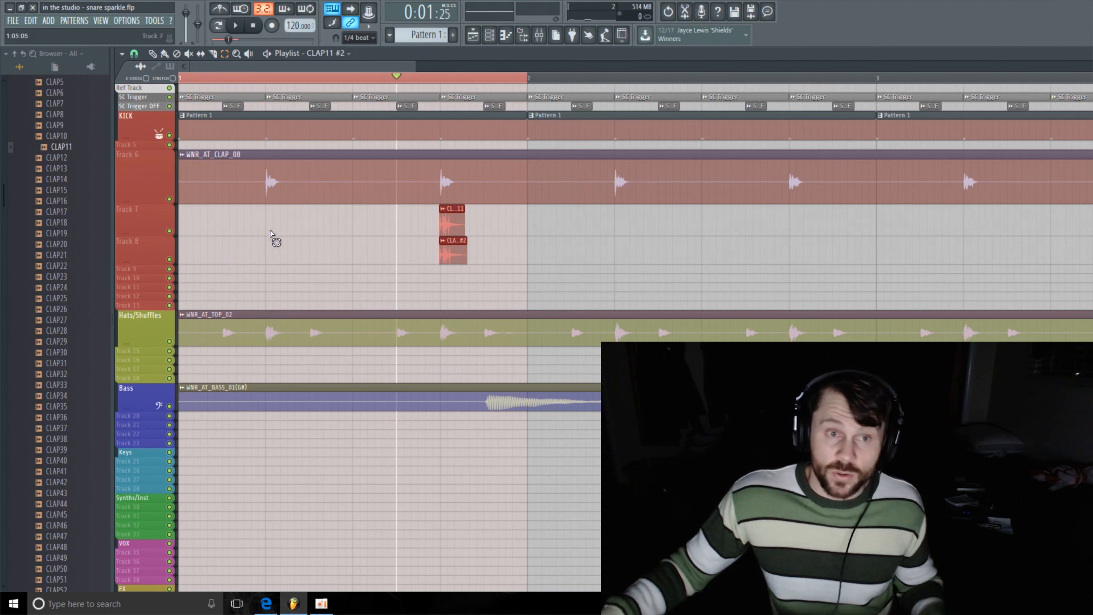
key("space")
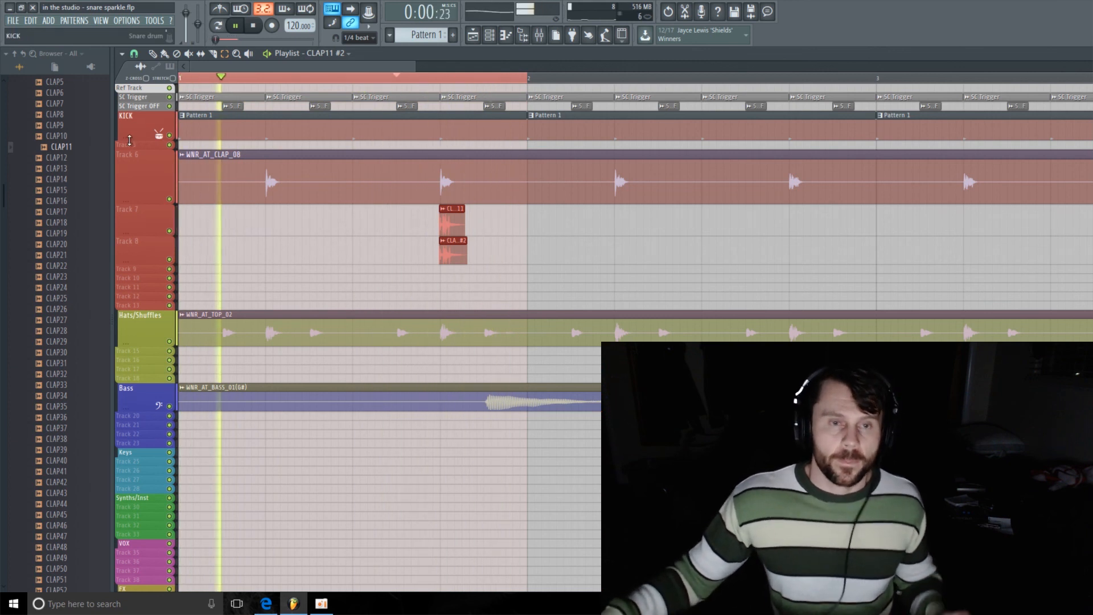
key("space")
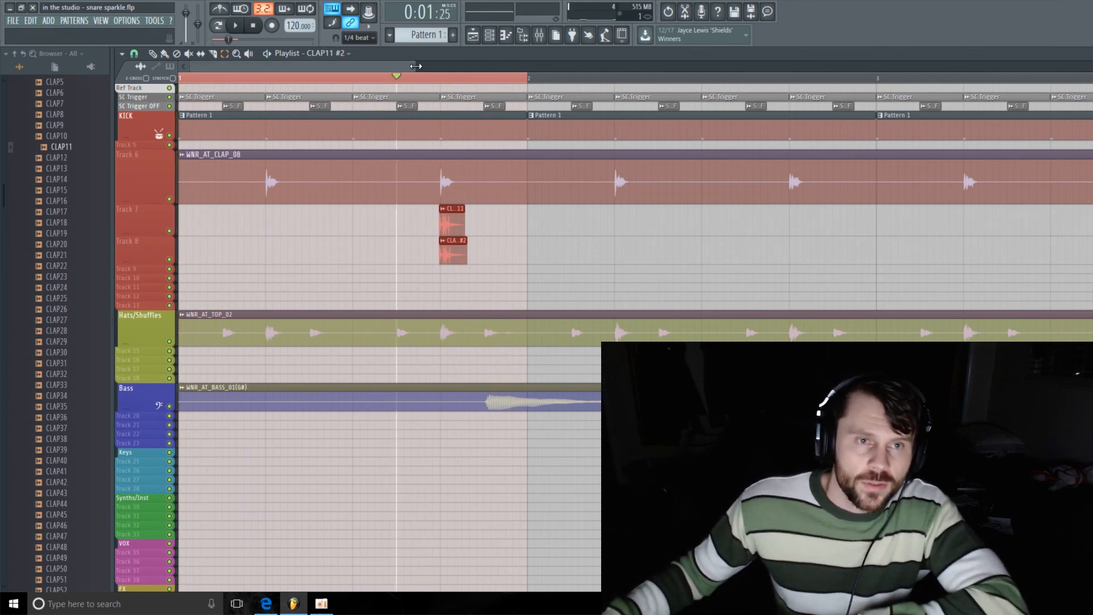
- Reduce the heights of Tracks 6, 7 and 8 in the Playlist
left_click_drag(421, 68, 542, 68)
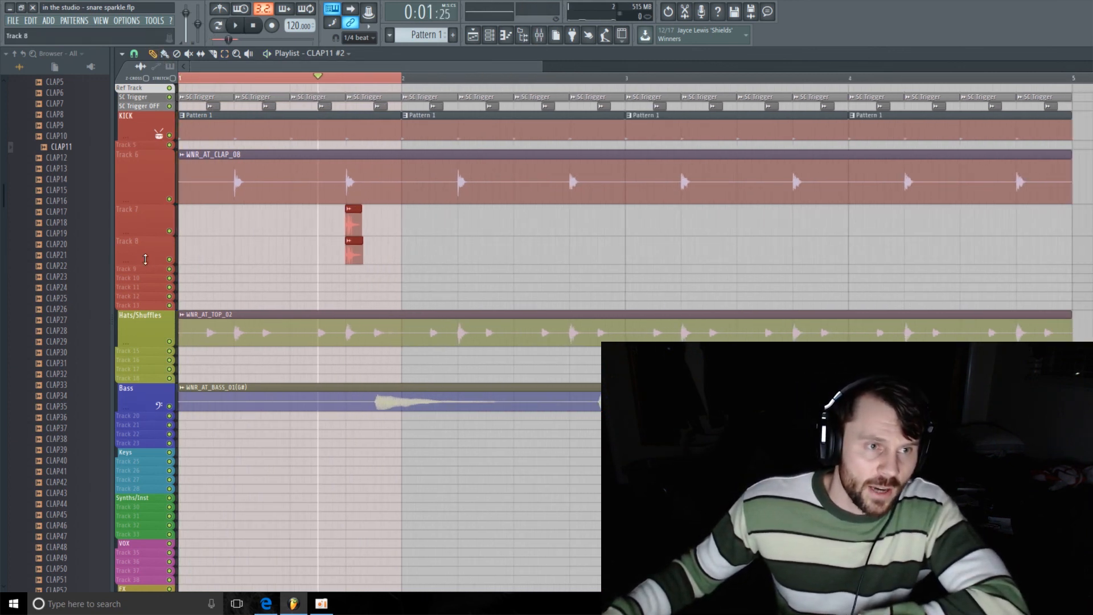
left_click_drag(144, 259, 145, 182)
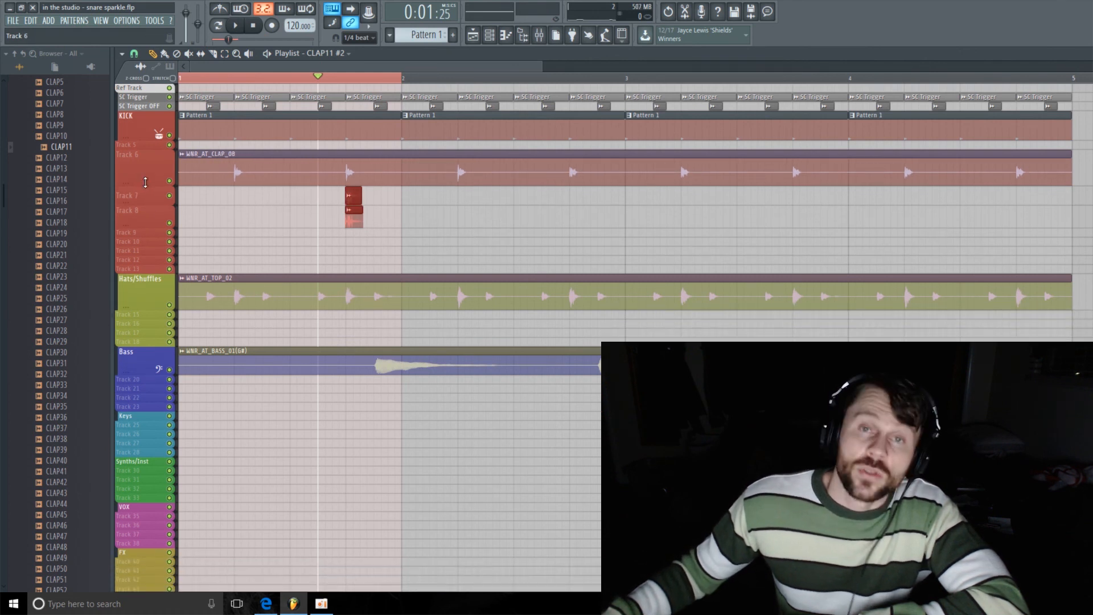